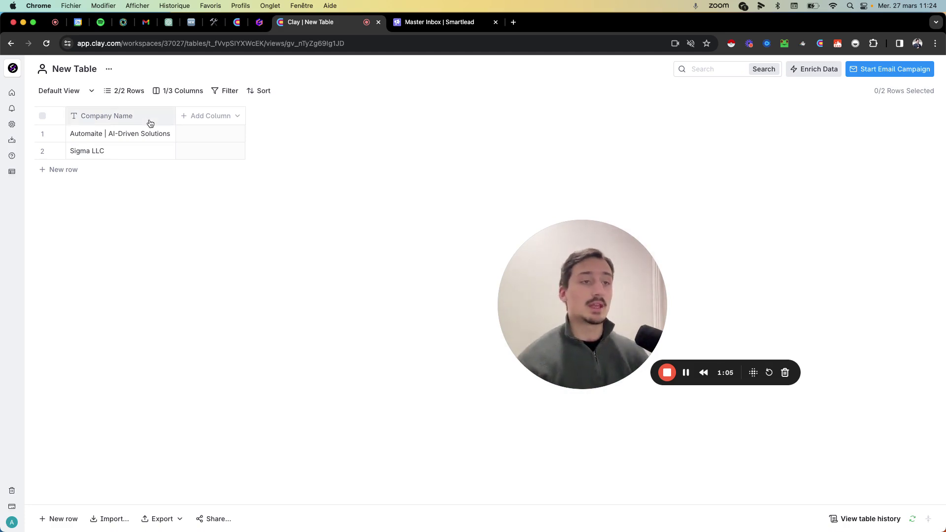
- Inspect the first company name, highlighting its 'AI-Driven Solutions' suffix
left_click_drag(121, 135, 119, 153)
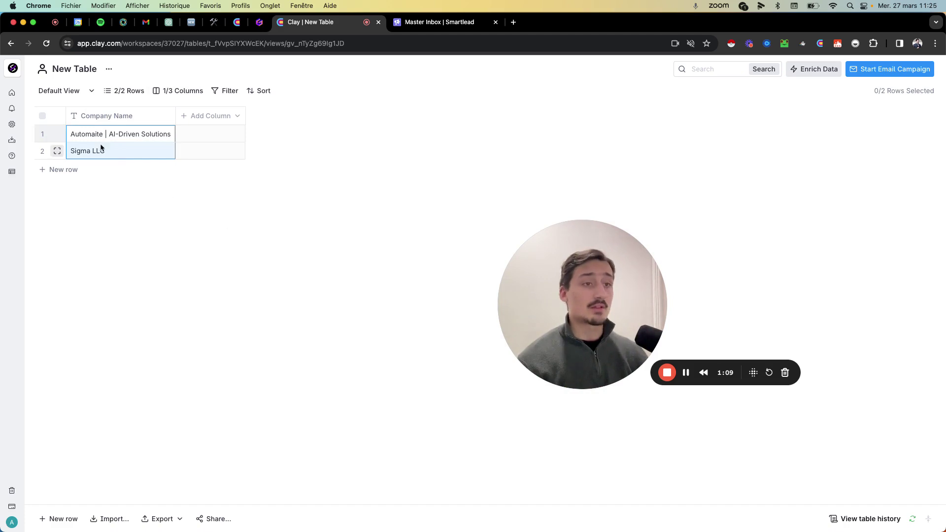
double_click(111, 135)
left_click(111, 135)
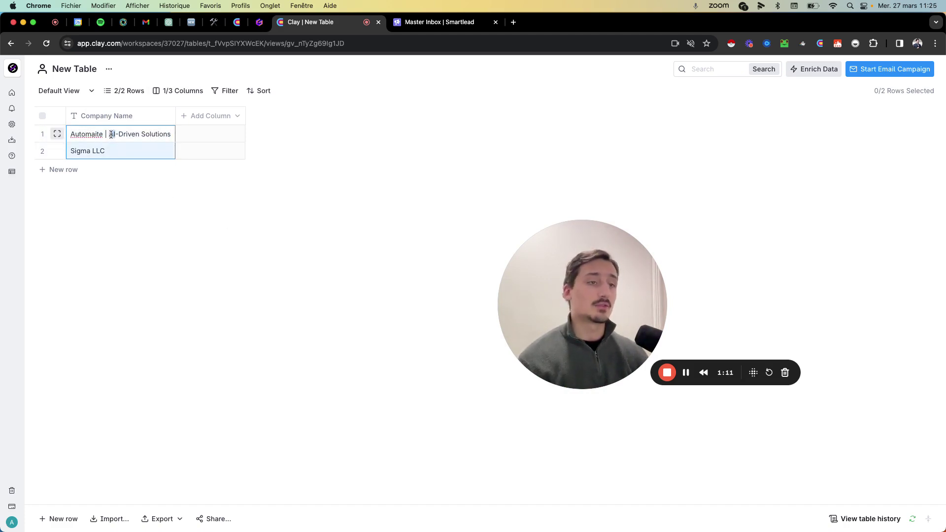
triple_click(114, 134)
left_click(171, 136)
left_click_drag(171, 136, 109, 136)
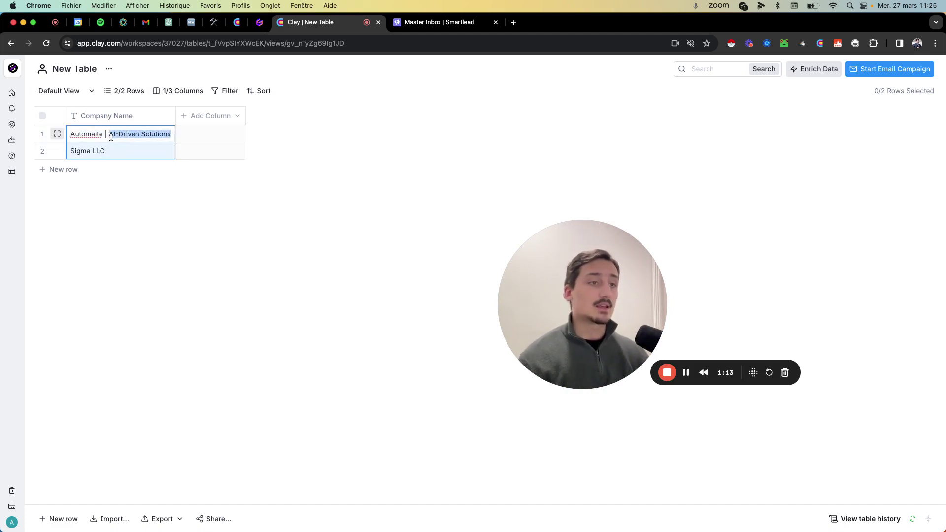
left_click(166, 199)
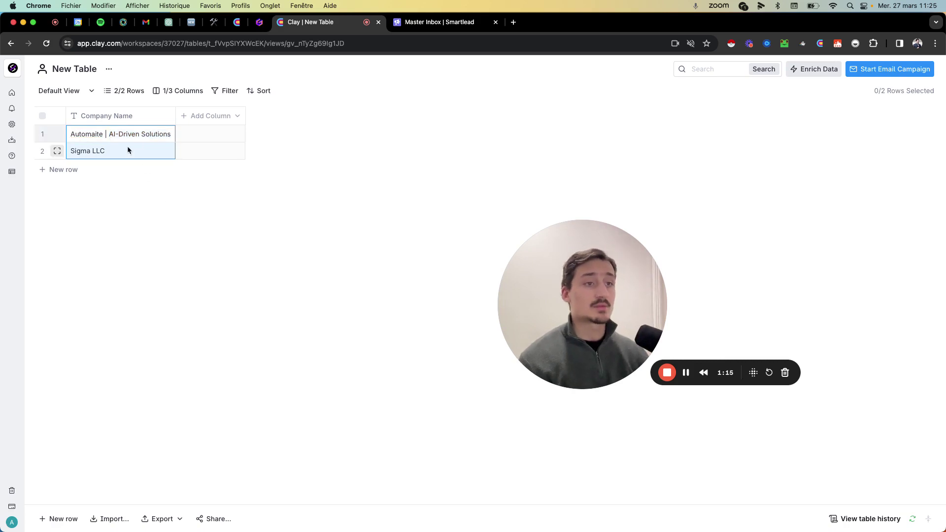
double_click(101, 136)
left_click(103, 135)
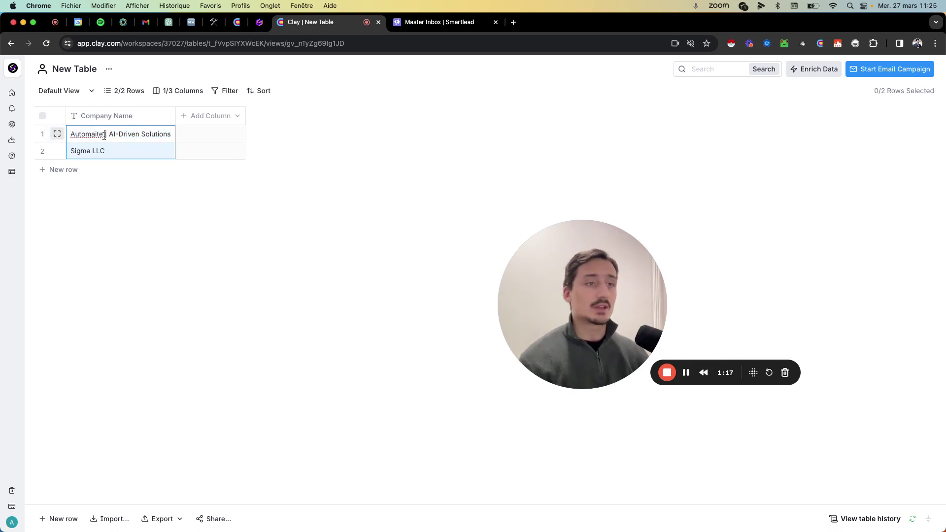
left_click_drag(109, 135, 171, 135)
left_click(220, 261)
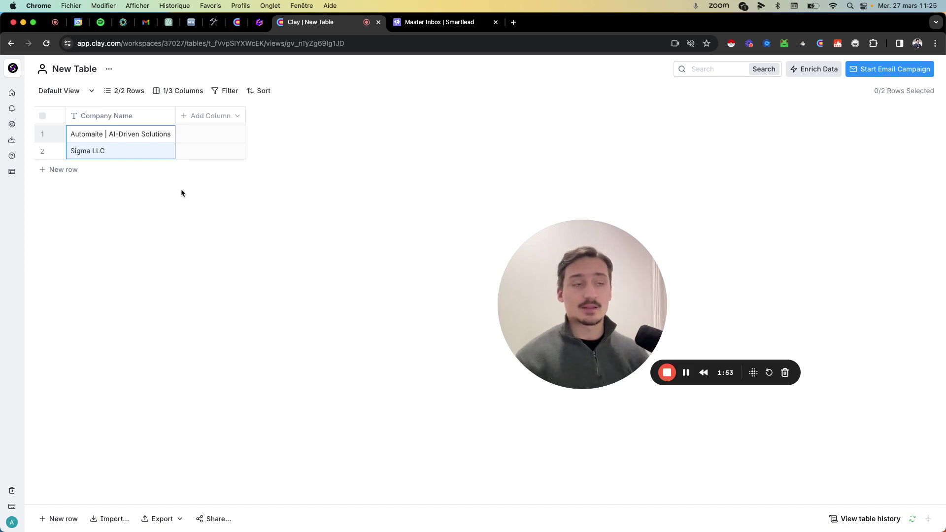
- Add a Normalize Company Name enrichment column, found by searching 'normalize'
left_click(210, 116)
left_click(218, 328)
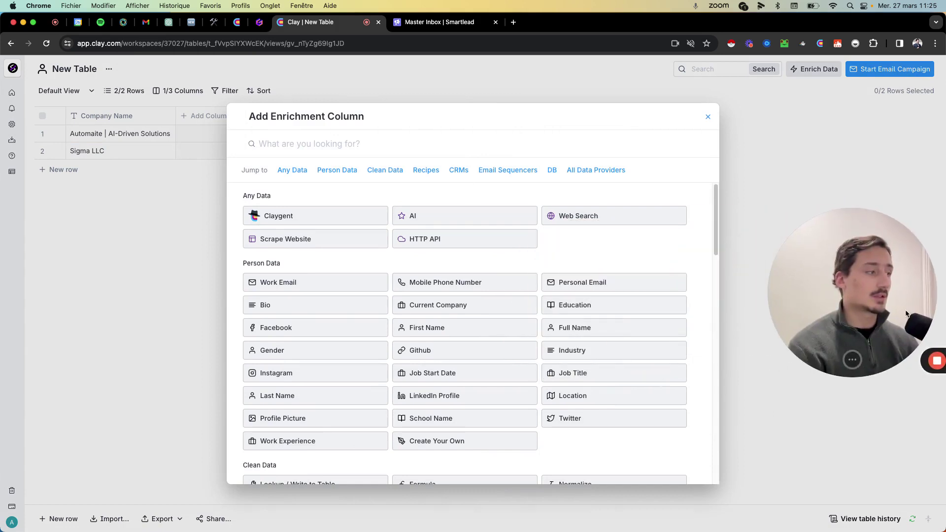
left_click(344, 147)
type("normalize")
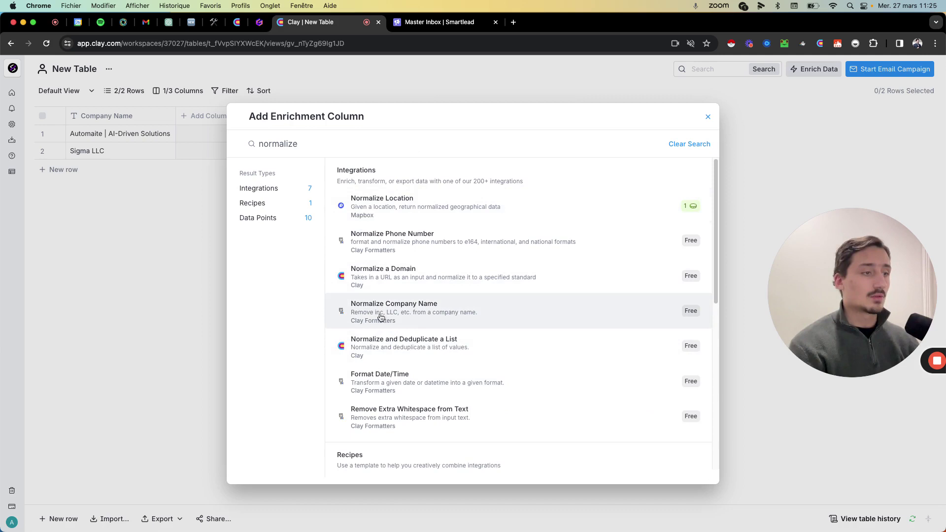
left_click(372, 317)
left_click_drag(844, 288, 180, 400)
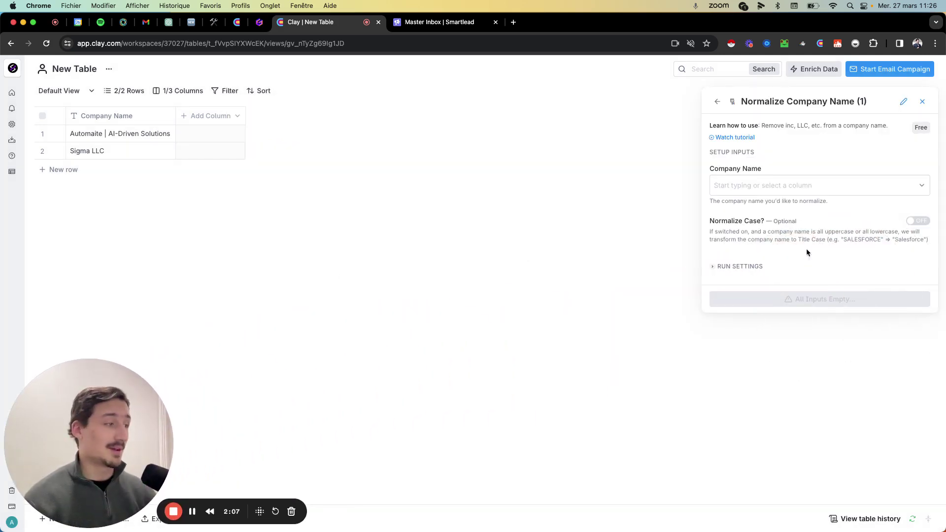
left_click(83, 512)
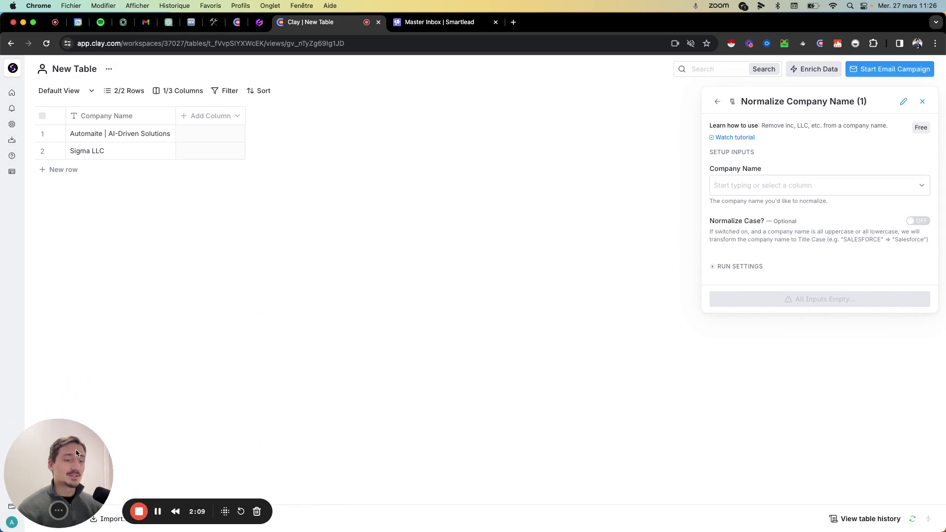
- Use Company Name as input with Normalize Case, output Normalized Name, and run on both rows
left_click(757, 190)
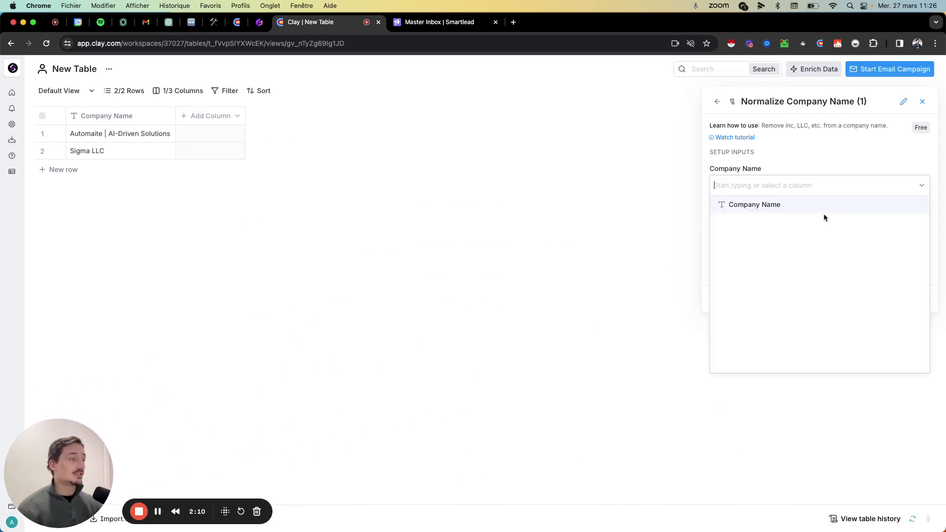
left_click(769, 205)
left_click(918, 221)
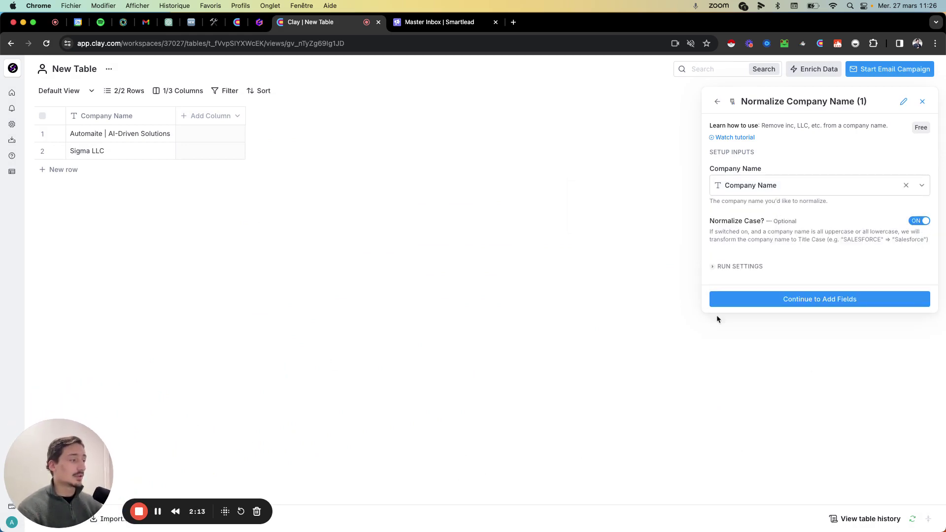
left_click(778, 298)
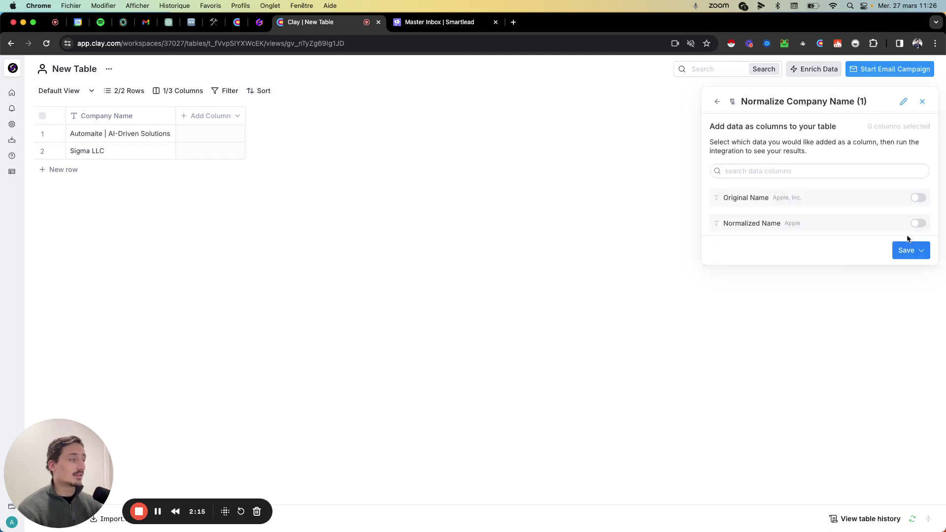
left_click(917, 223)
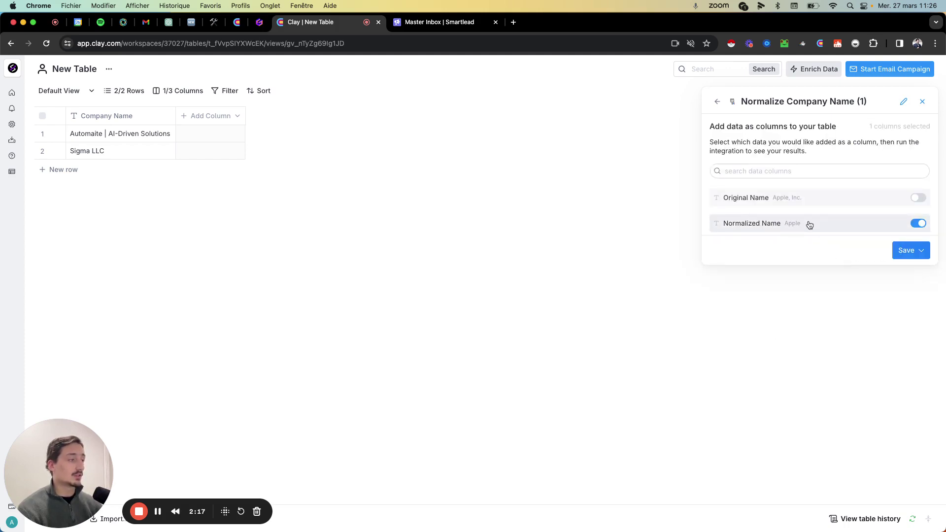
left_click(911, 251)
left_click(855, 292)
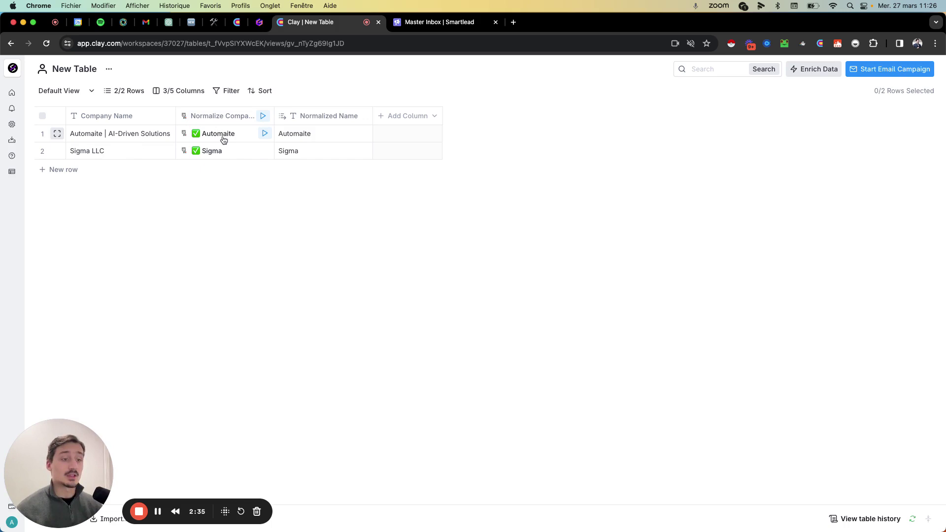
- Compare each row's original company name with its normalized result, Automaite and Sigma
left_click_drag(297, 137, 303, 149)
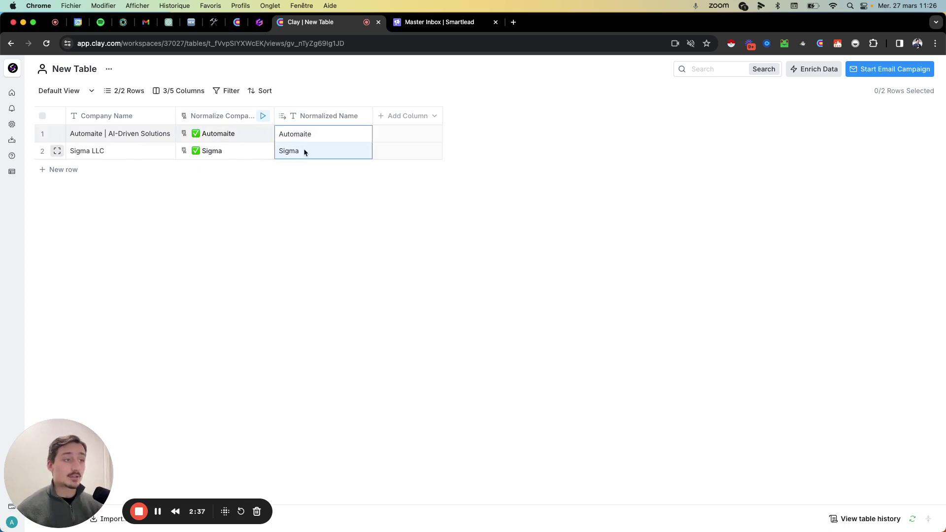
left_click_drag(23, 451, 710, 285)
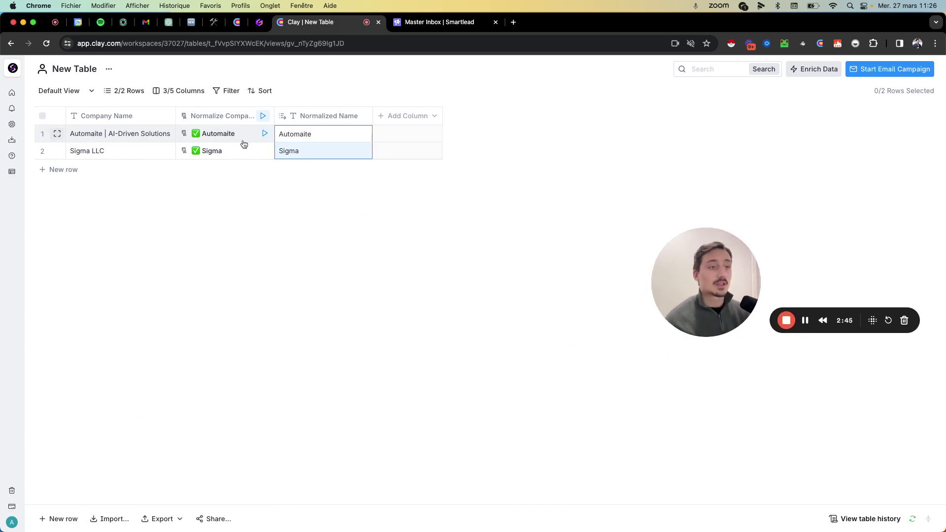
left_click(92, 134)
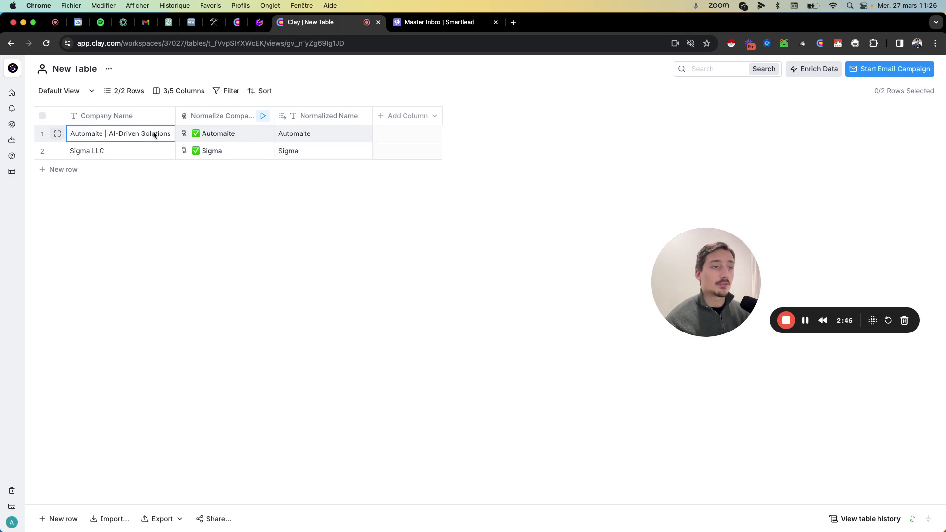
left_click(302, 134)
left_click(82, 155)
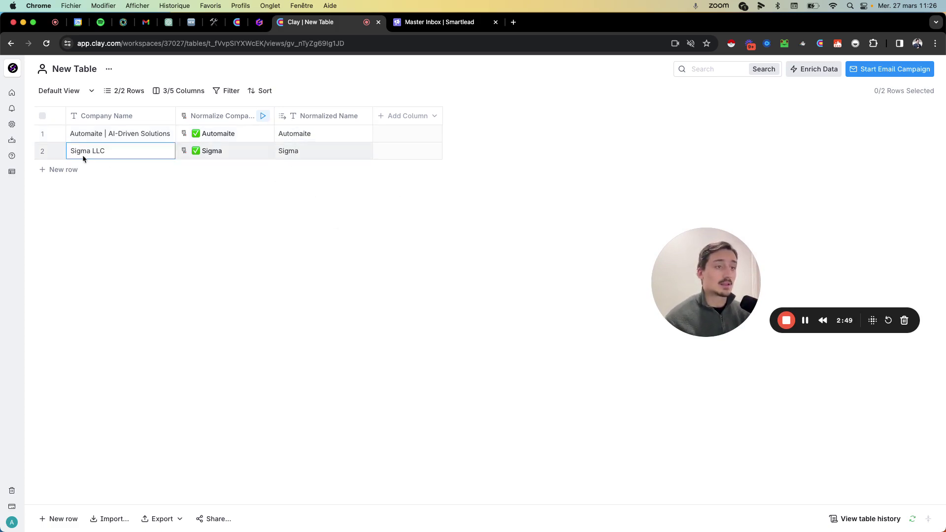
left_click(312, 154)
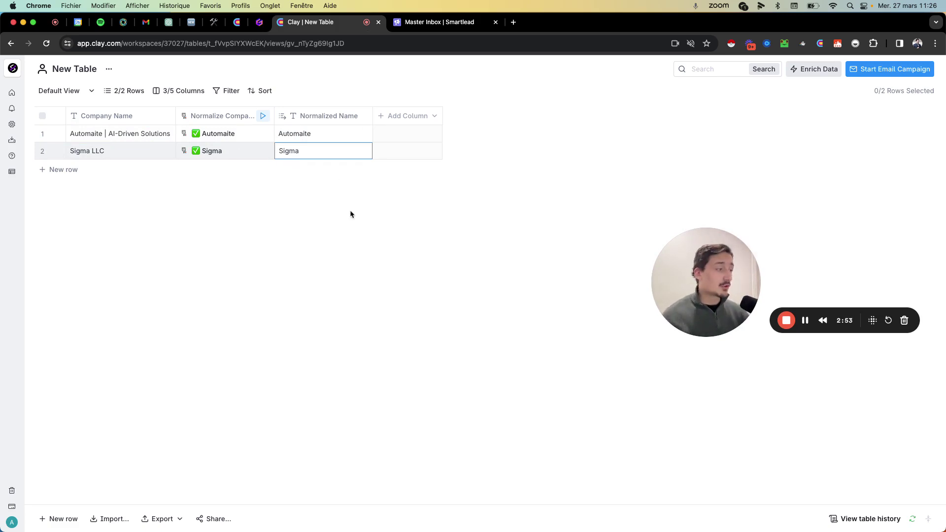
left_click_drag(689, 286, 681, 275)
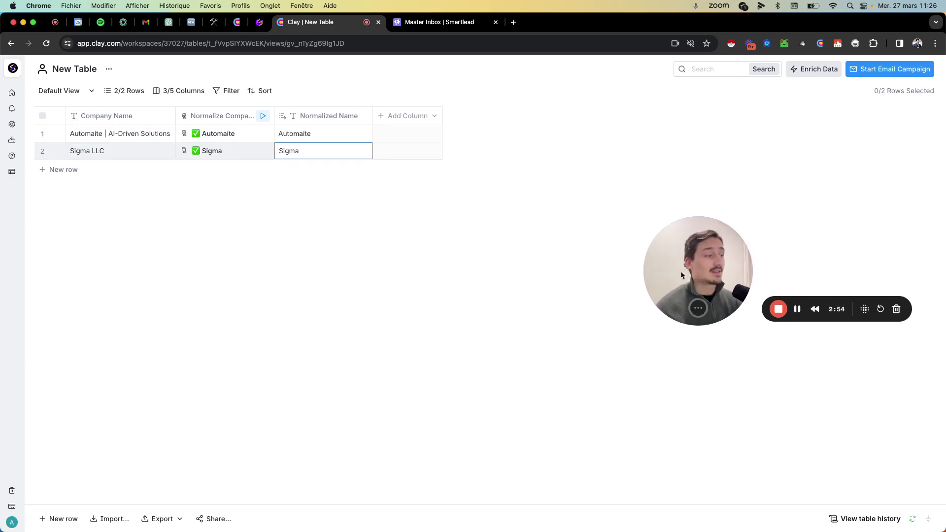
- Open the Add Column dropdown listing the column types
left_click(392, 117)
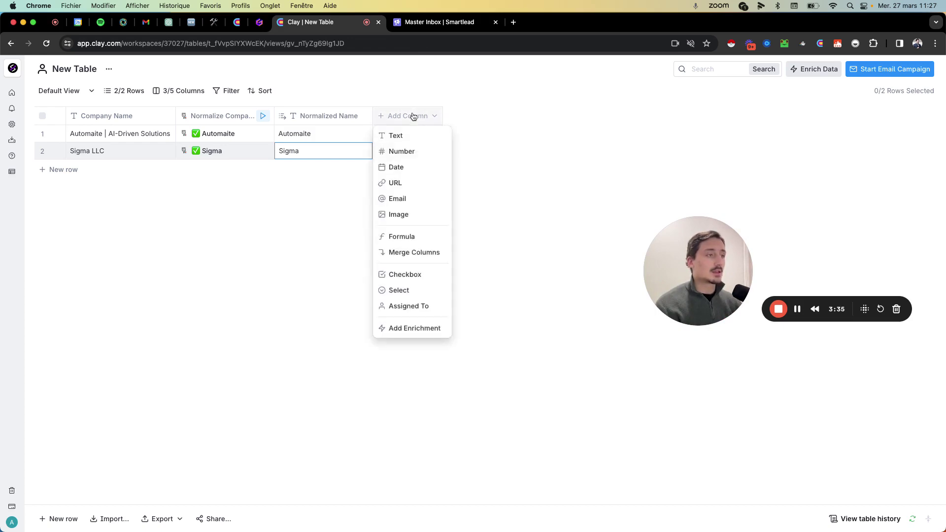
- Add a Location text column with United States in row 1 and United Kingdom in row 2
left_click(392, 134)
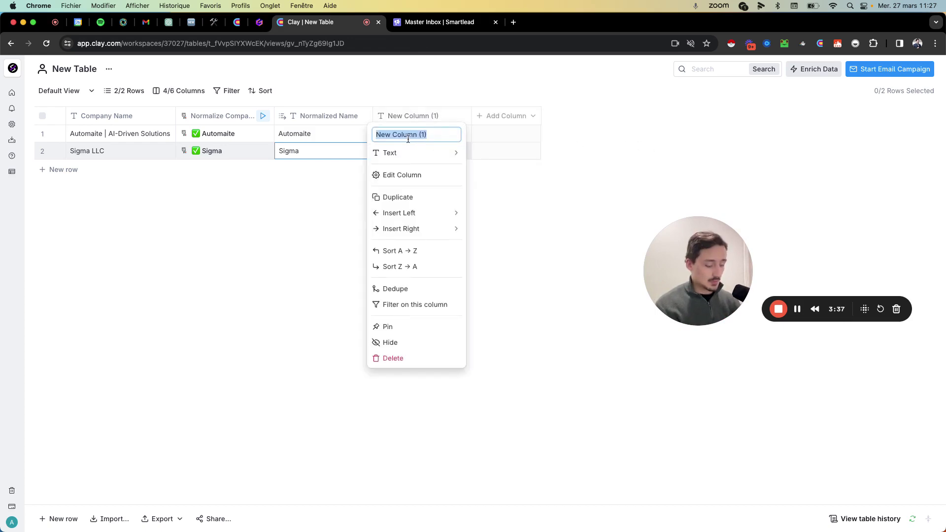
type("Location")
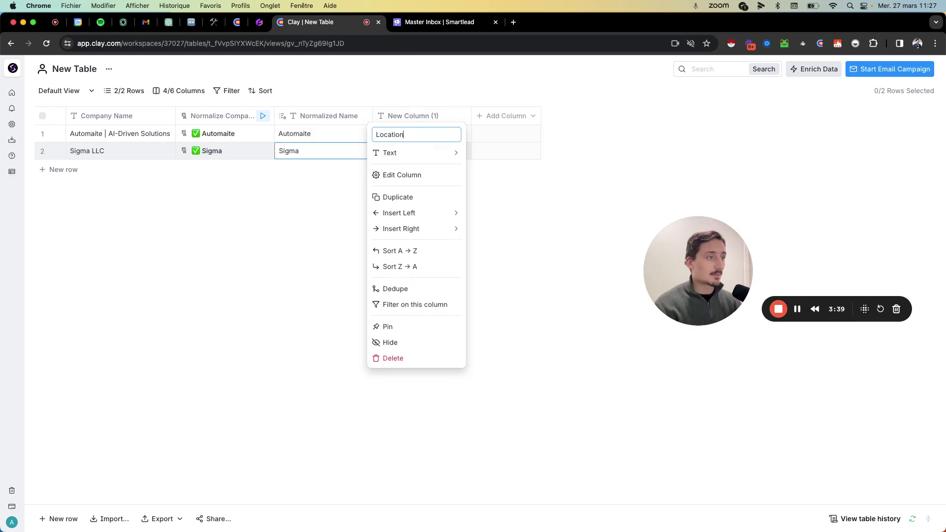
key("Return")
left_click(425, 138)
type("Un")
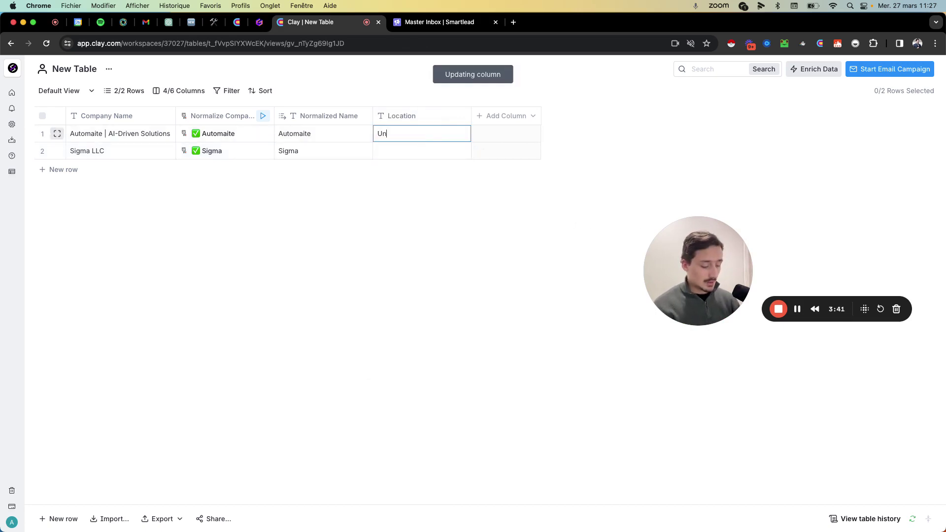
type("ited States")
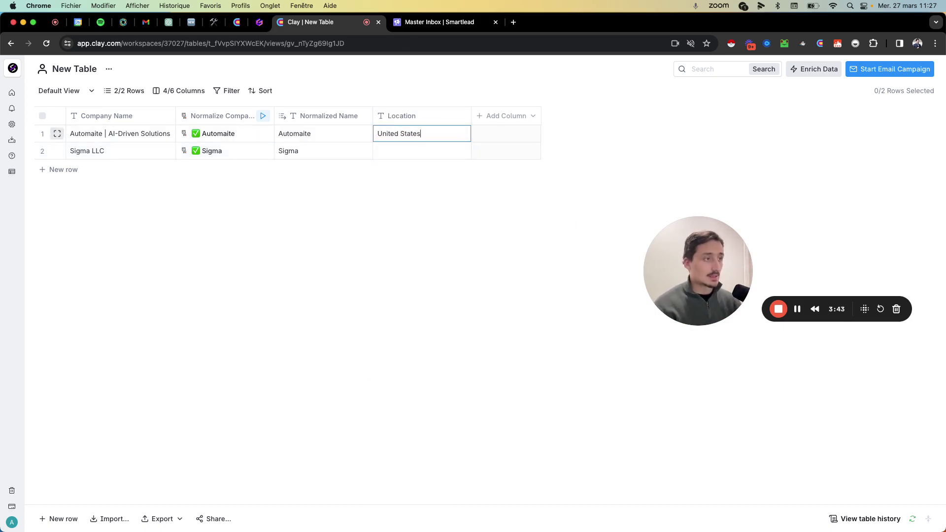
left_click(418, 148)
type("é")
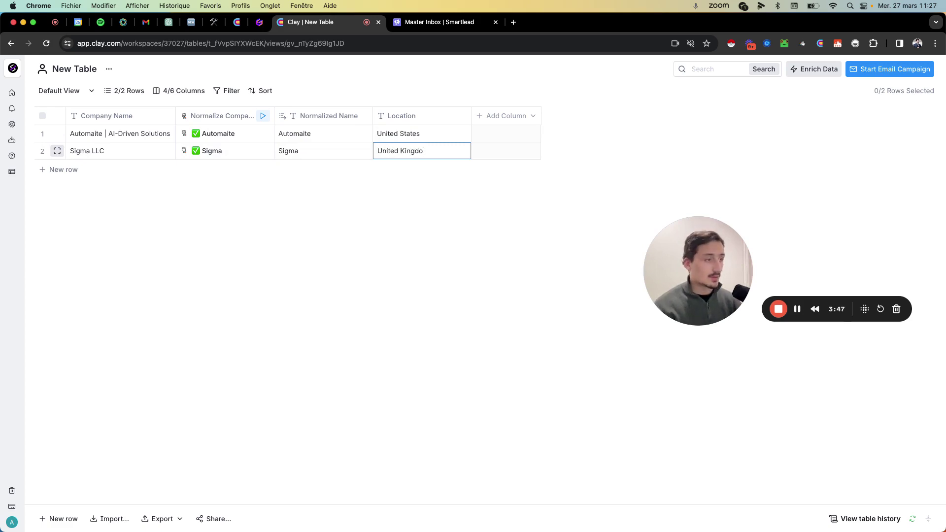
key("Return")
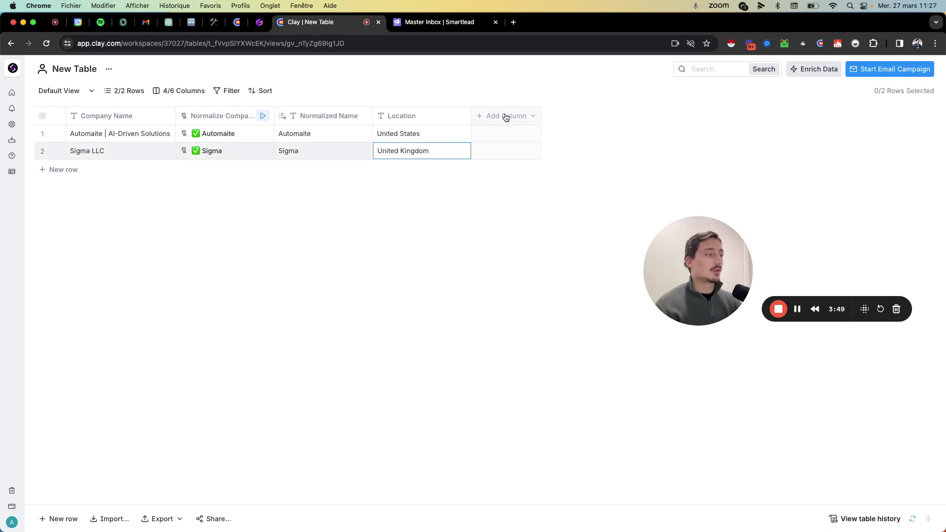
left_click(506, 116)
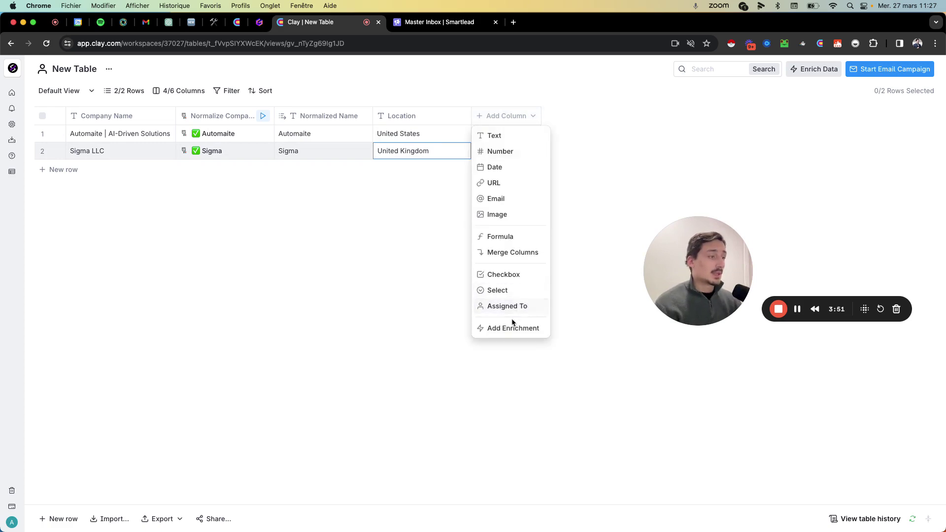
- Start a formula column with the rule: If /Location is "United States", write: "the US"
left_click(507, 239)
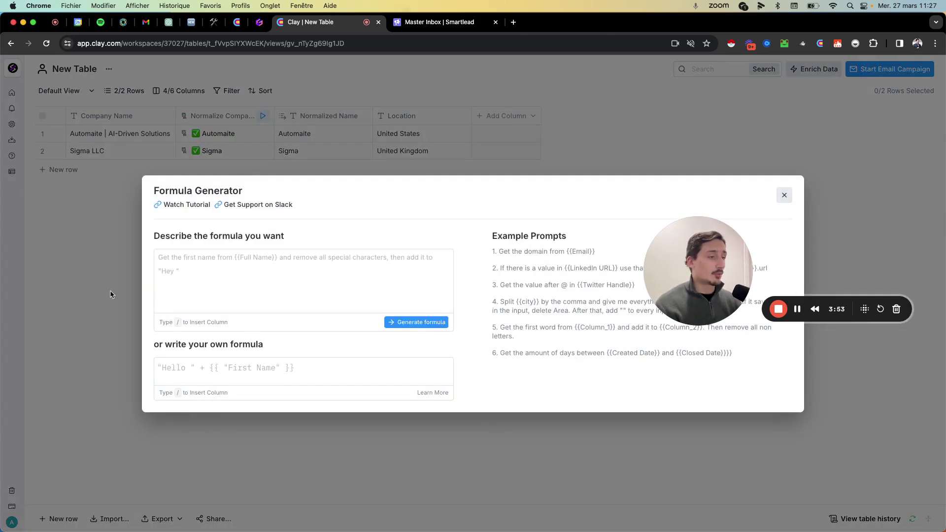
type("If ")
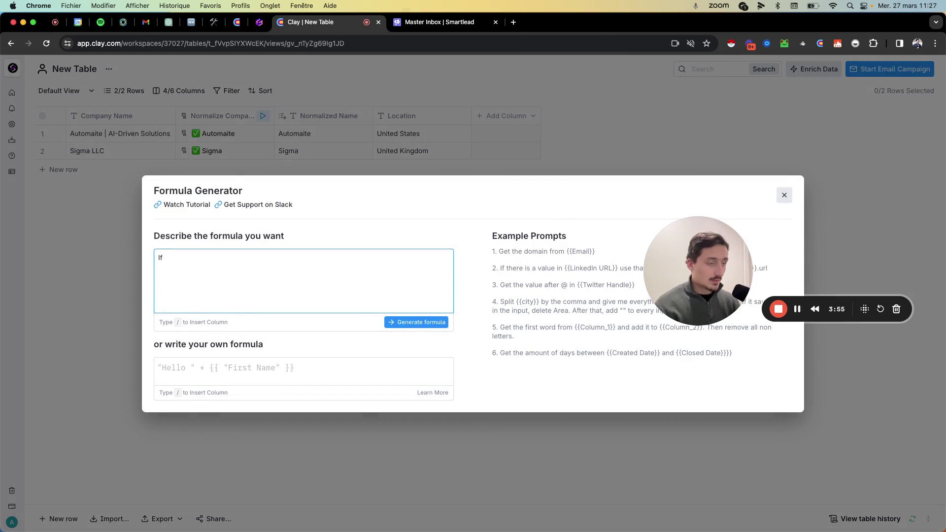
type("/")
left_click(223, 328)
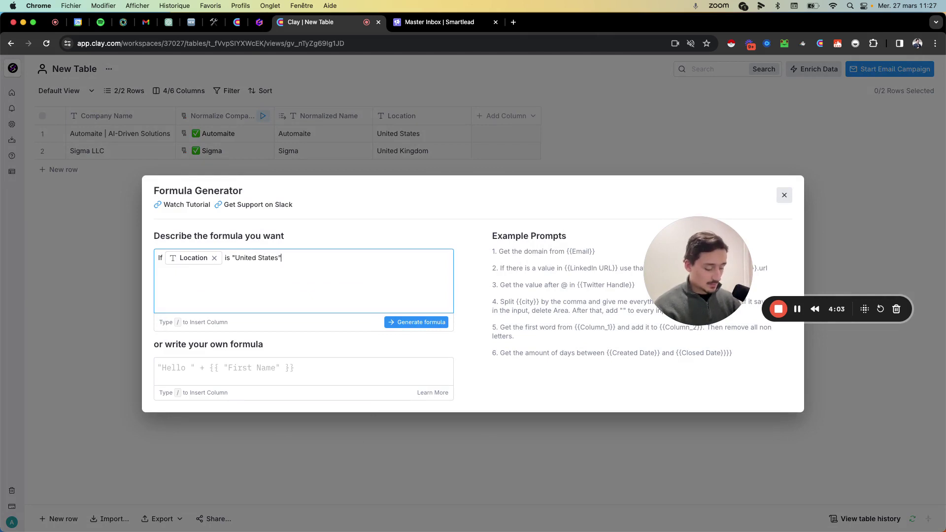
type("is \"United States\", write")
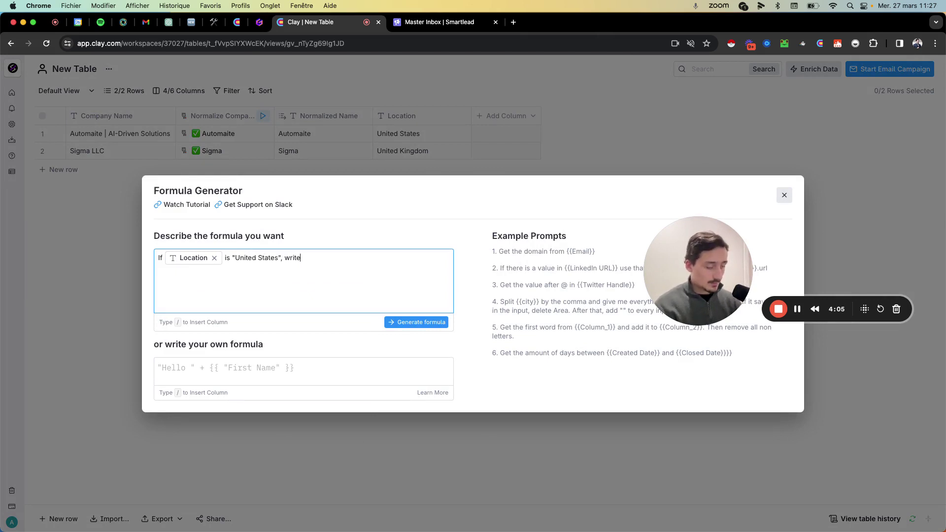
type(": \"the U")
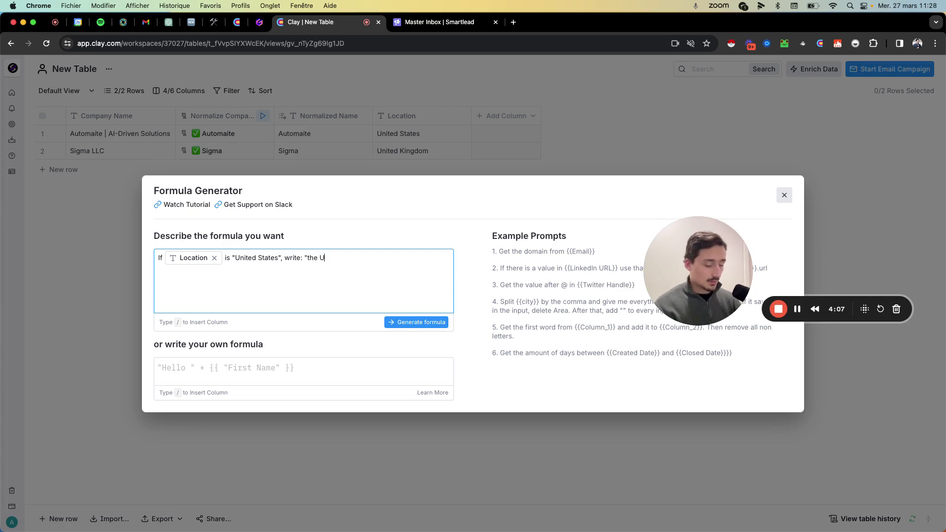
type("S\",")
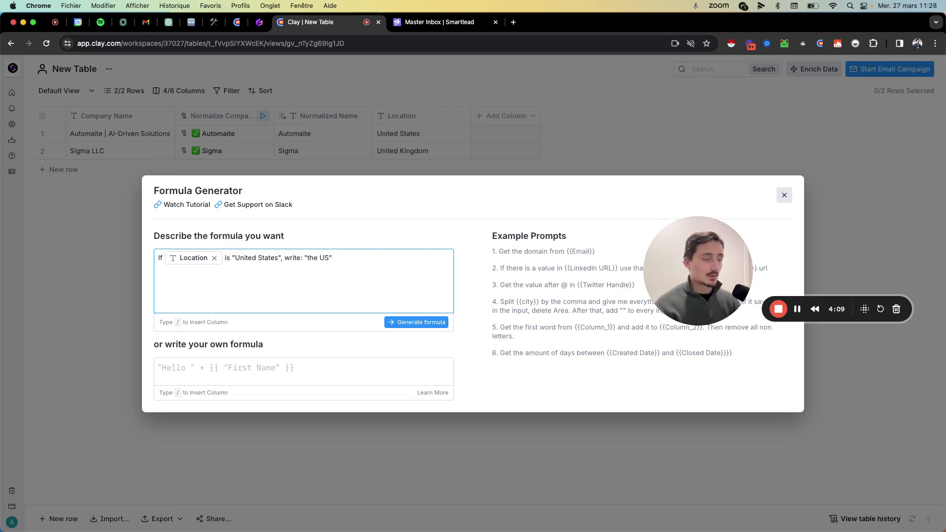
key("BackSpace")
type(".")
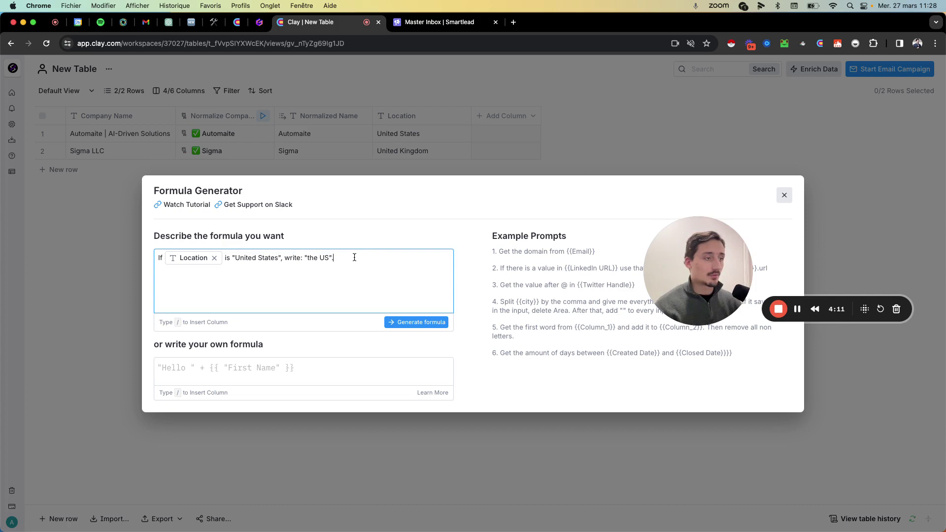
- Duplicate the rule on a second line, changing United States to United Kingdom
key("super+a")
key("super+c")
left_click(350, 271)
key("Return")
key("Return")
key("super+v")
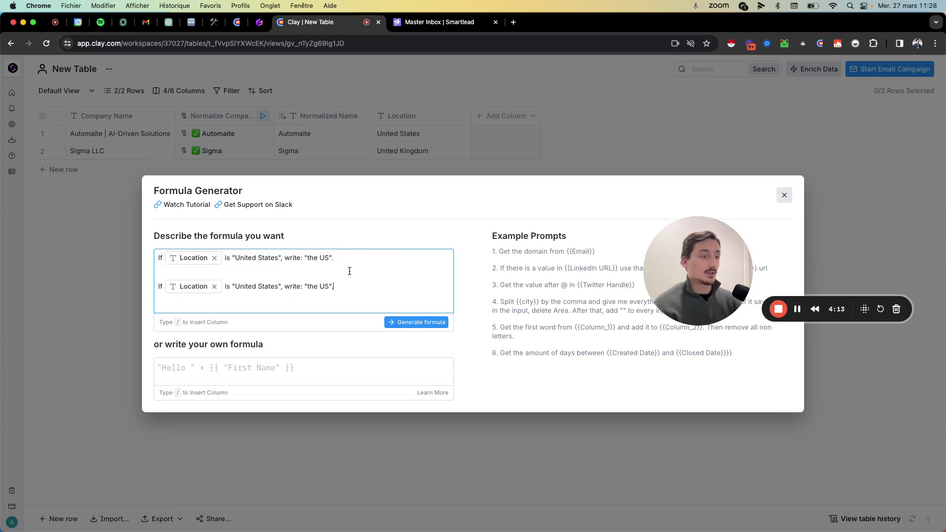
double_click(269, 286)
key("BackSpace")
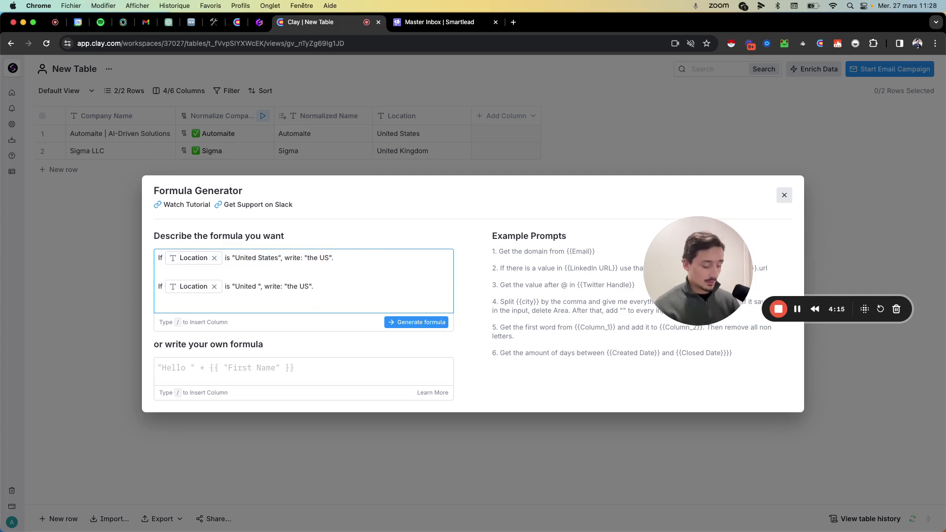
type("Kingdom")
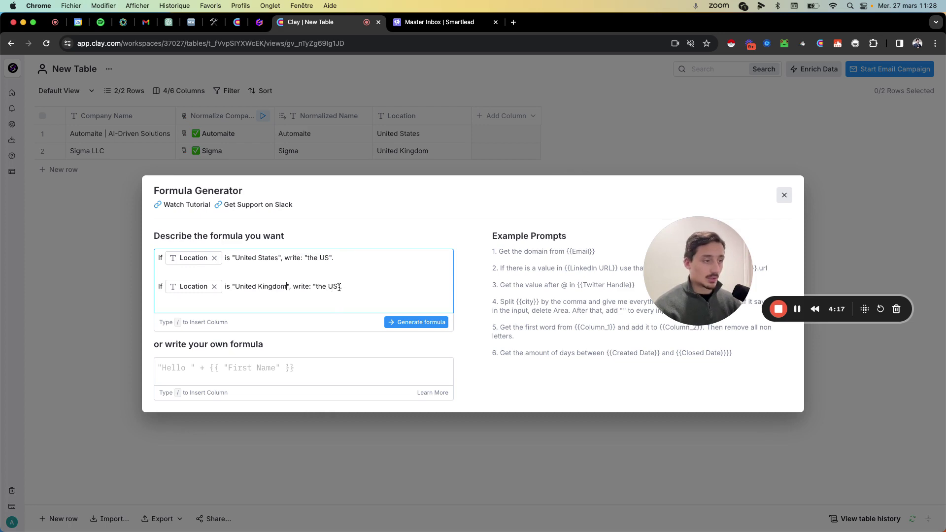
double_click(336, 286)
- Finish the "the UK" rule, generate the formula, and save it as a new column
type("UK\".")
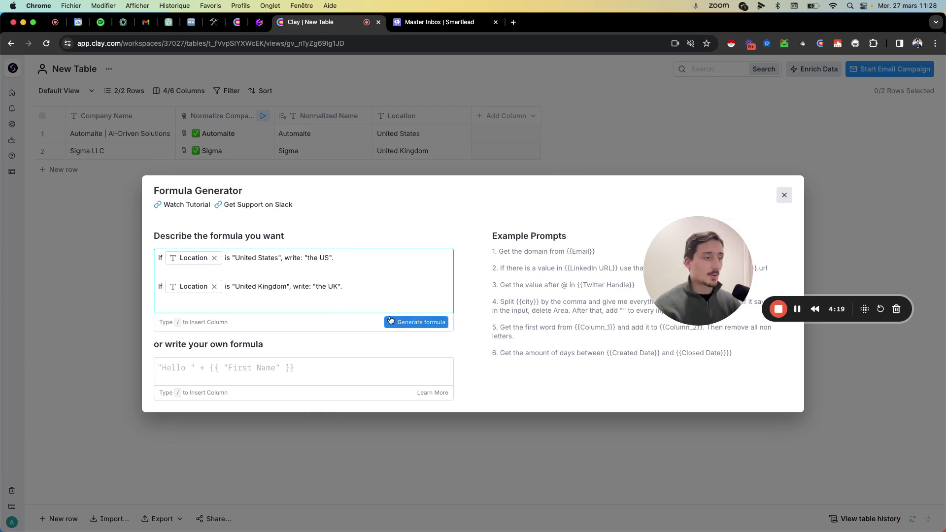
left_click(409, 323)
left_click_drag(707, 338, 887, 452)
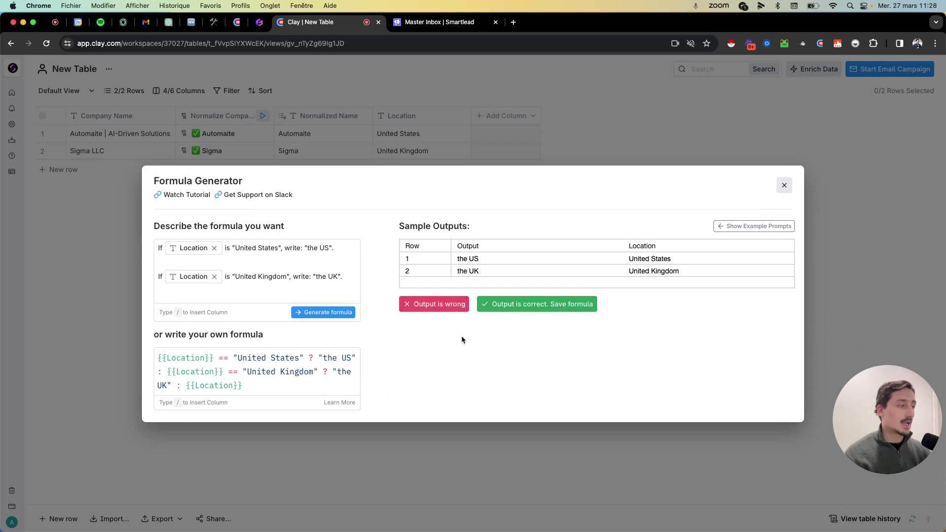
left_click_drag(244, 385, 157, 356)
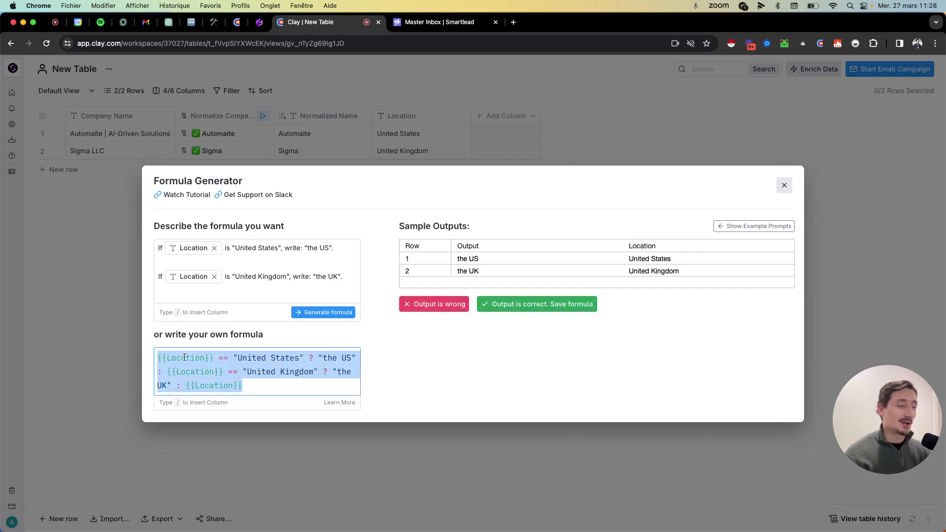
left_click(590, 382)
left_click_drag(237, 387, 111, 342)
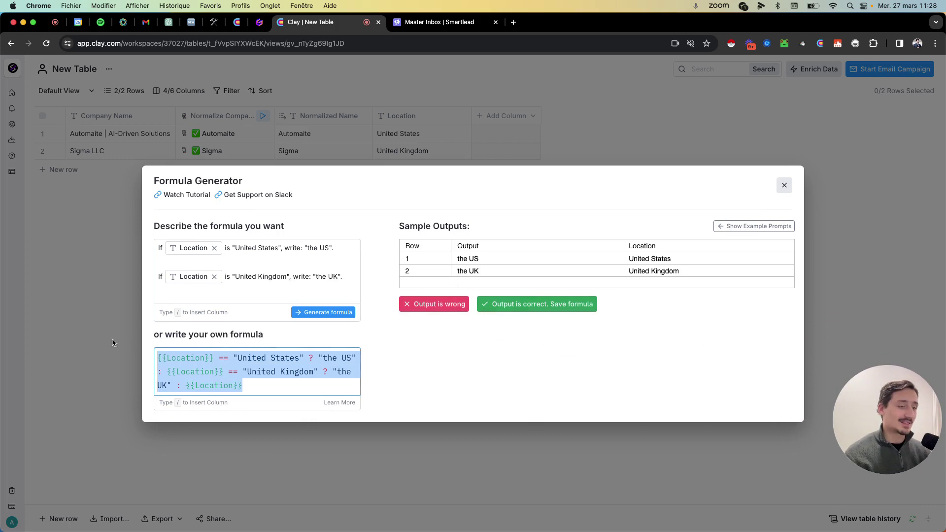
left_click(554, 326)
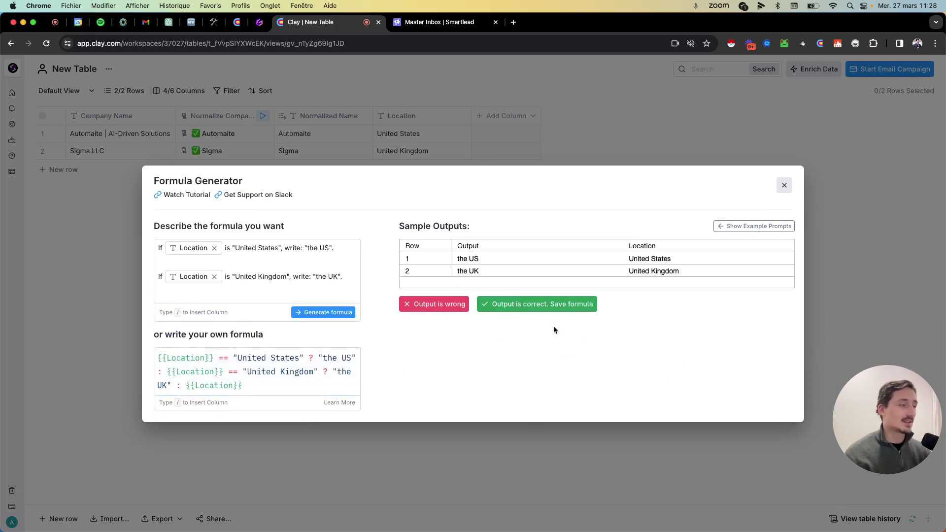
left_click(542, 304)
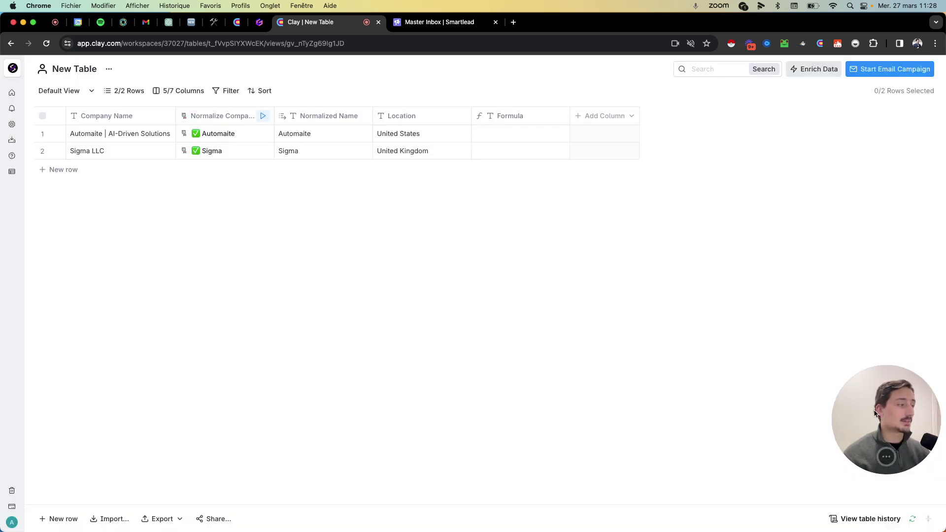
- Reload the table so the Formula column shows "the US" and "the UK"
left_click_drag(902, 396, 365, 271)
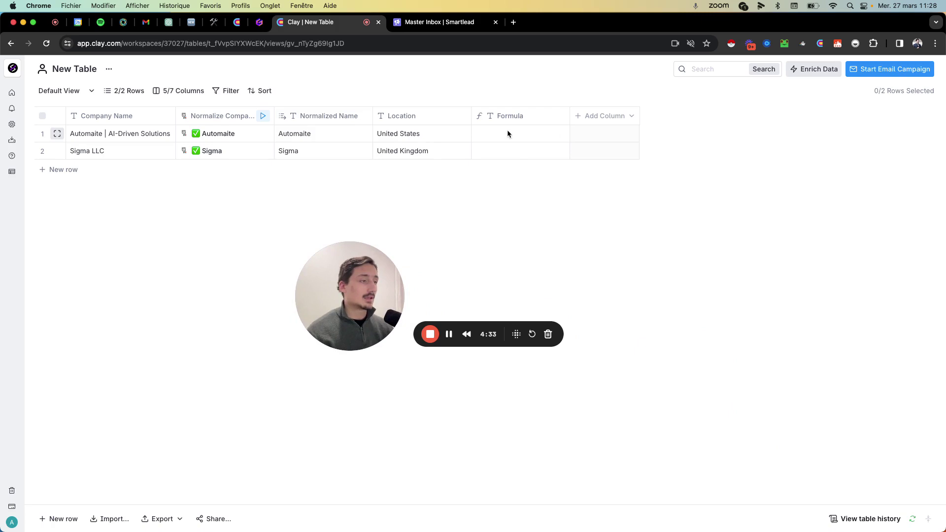
left_click_drag(507, 130, 546, 224)
left_click(44, 45)
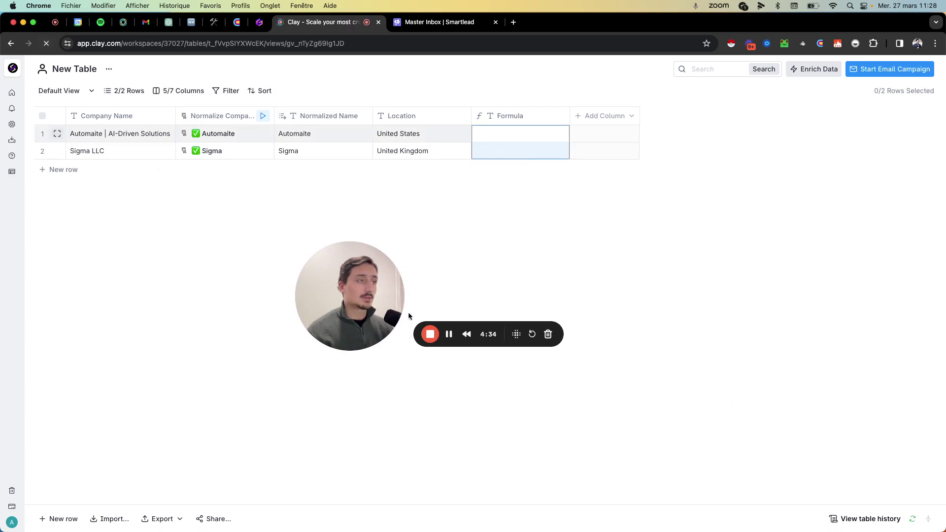
left_click_drag(405, 299, 503, 288)
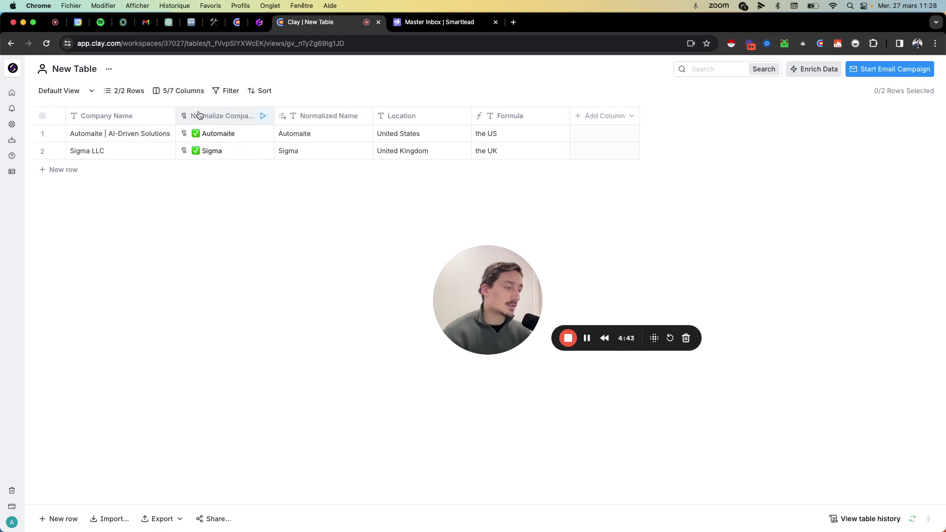
mouse_move(1, 530)
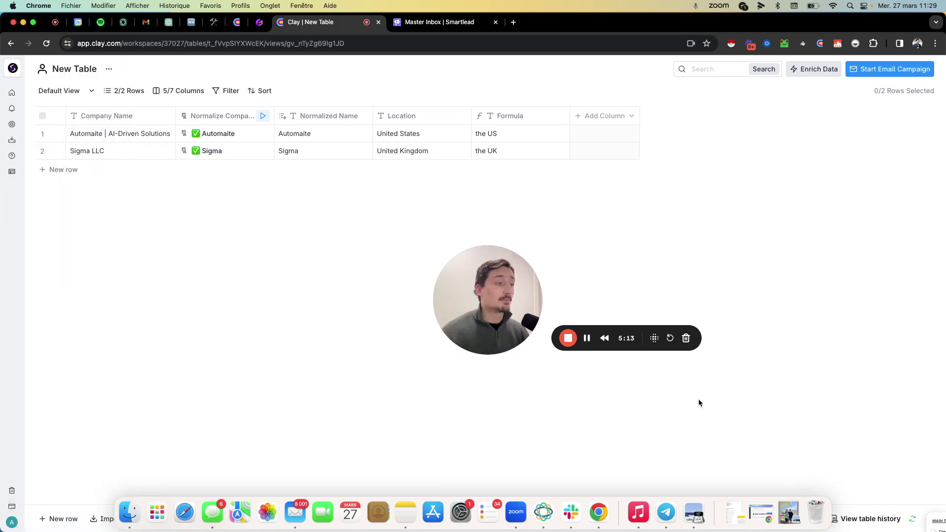
left_click_drag(458, 301, 755, 306)
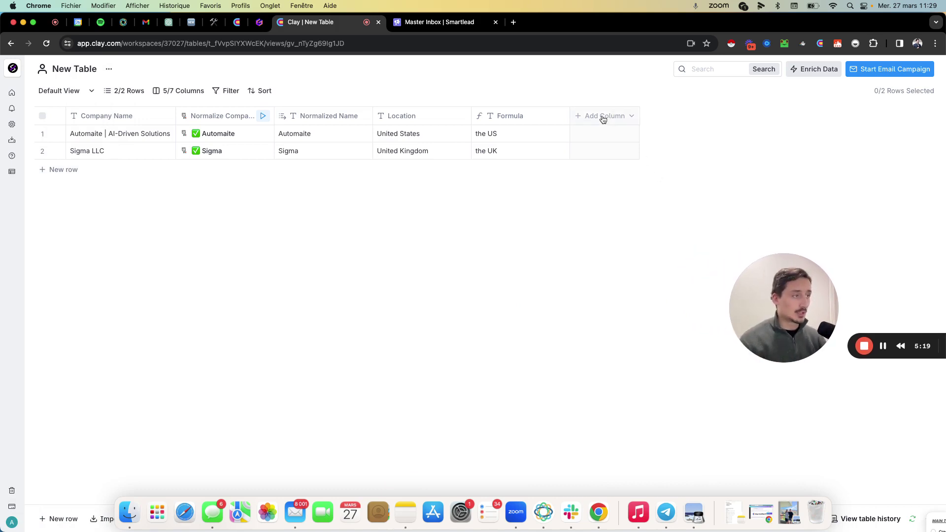
- Add a text New Column holding FWJFEWJFHFEWHFB in row 1 and hdfuhceuhc in row 2
left_click(603, 119)
left_click(609, 138)
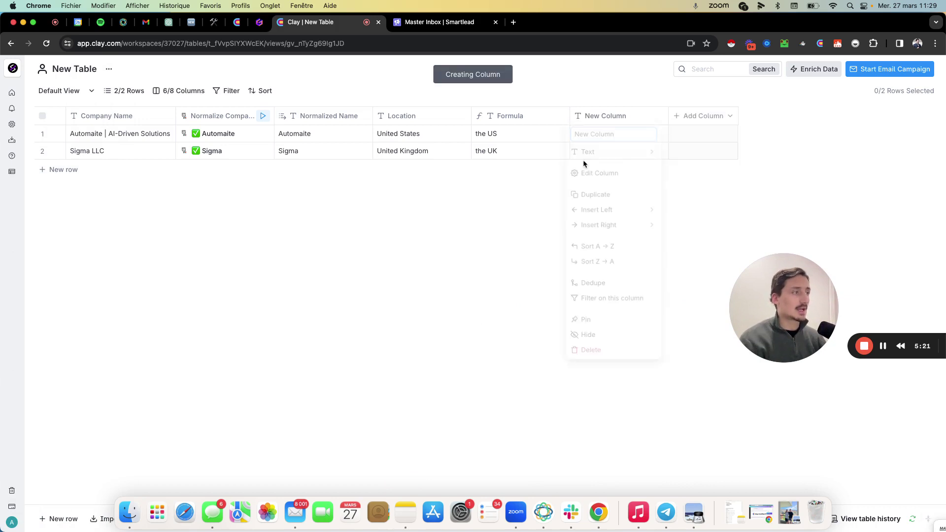
left_click(714, 179)
left_click(606, 140)
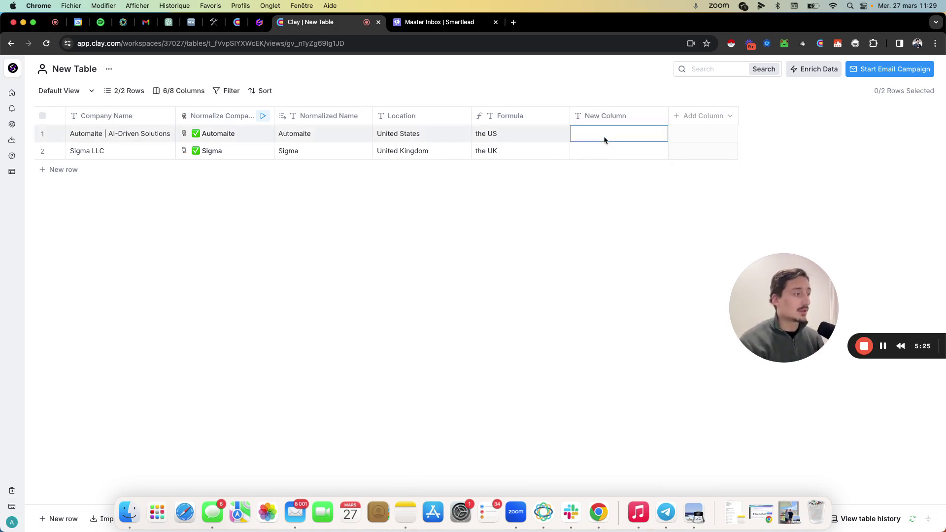
type("FWJFEWJFHFEWHFB")
key("Return")
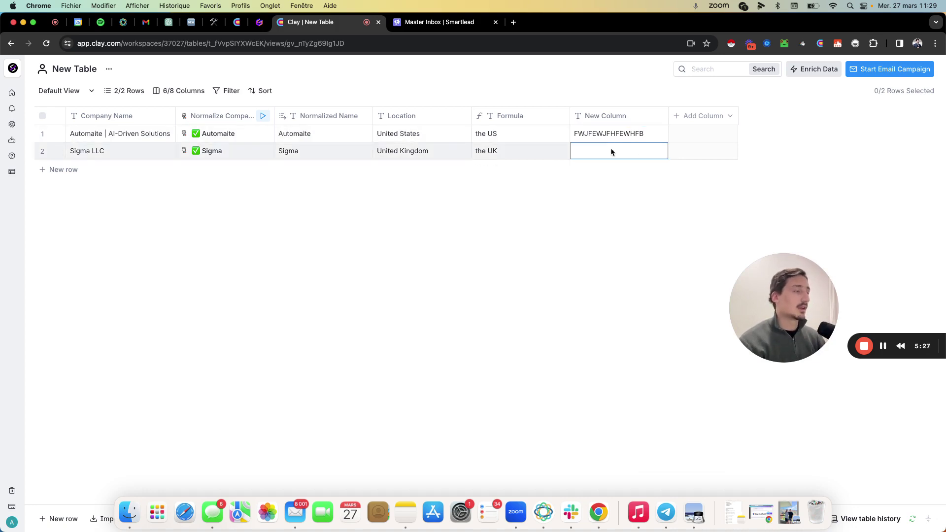
left_click(619, 139)
double_click(618, 139)
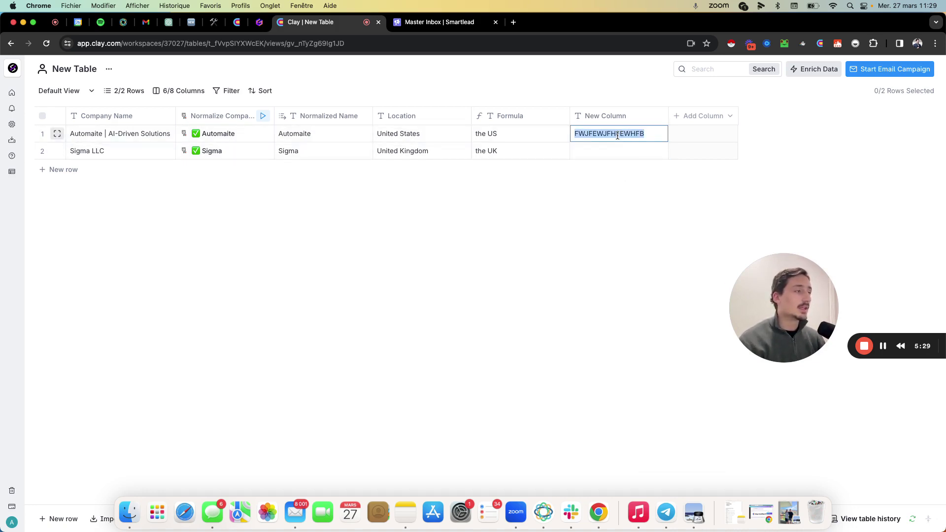
key("Escape")
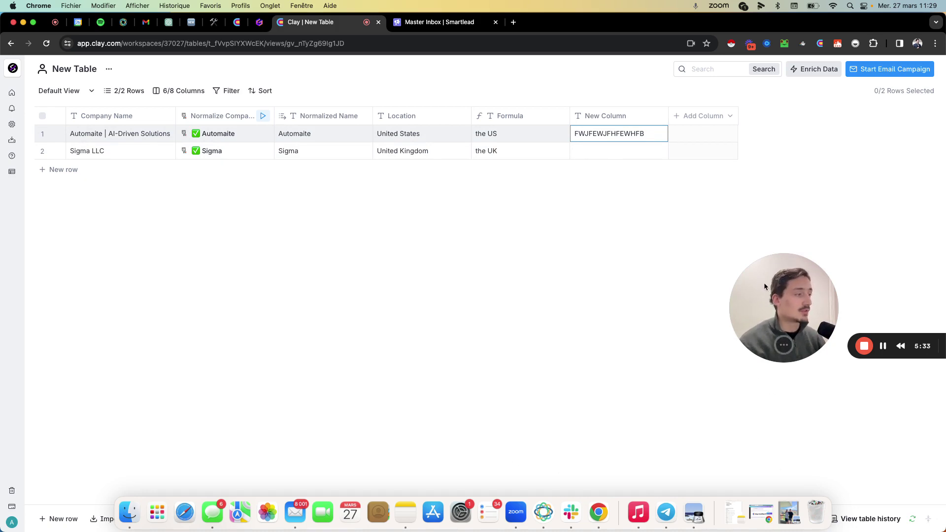
left_click(612, 154)
type("hdfuhceuhc")
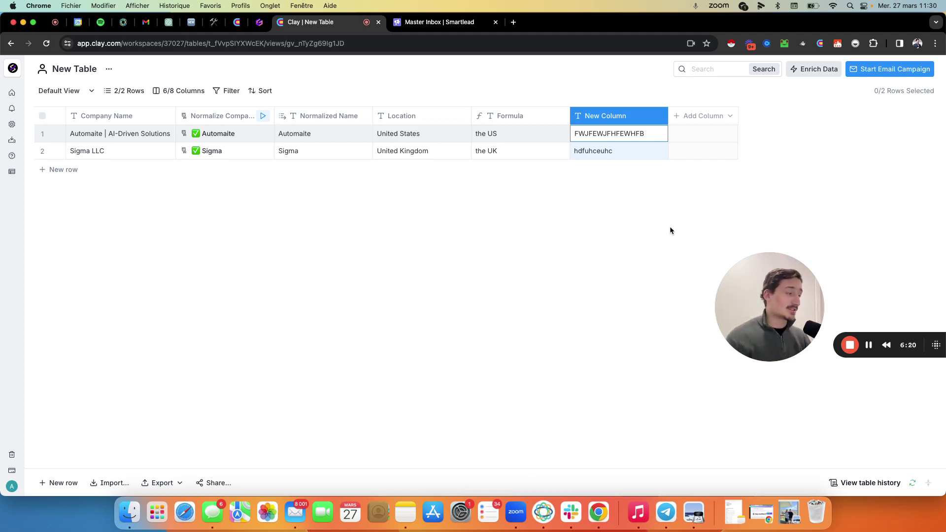
- Insert a formula column right of New Column and open the AI formula generator
right_click(616, 105)
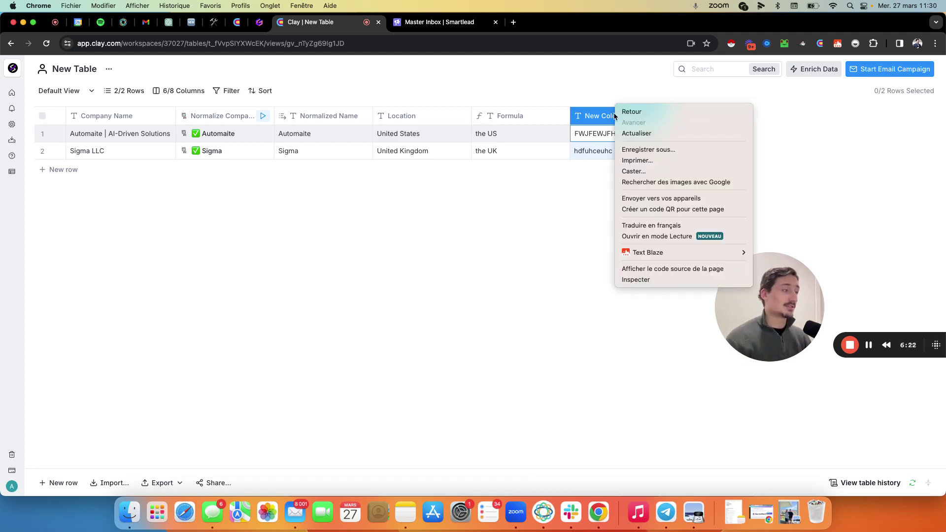
left_click(585, 114)
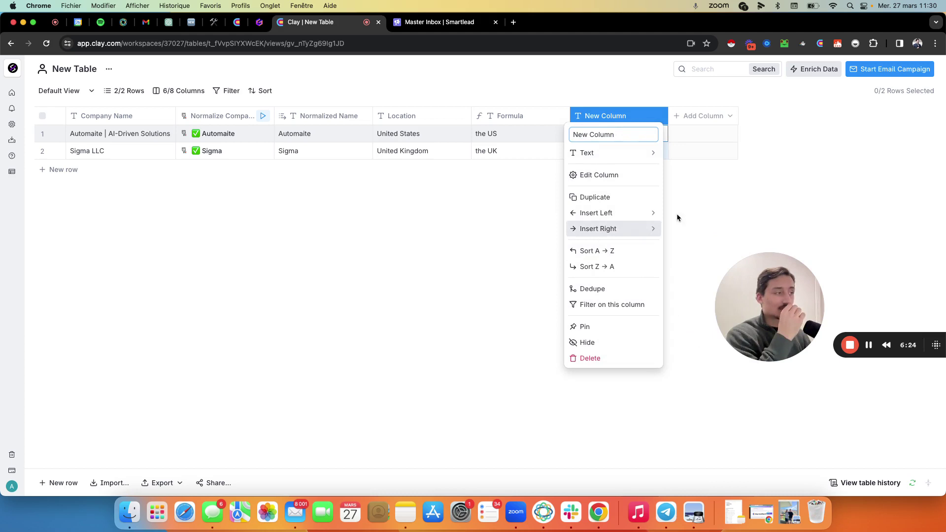
mouse_move(616, 228)
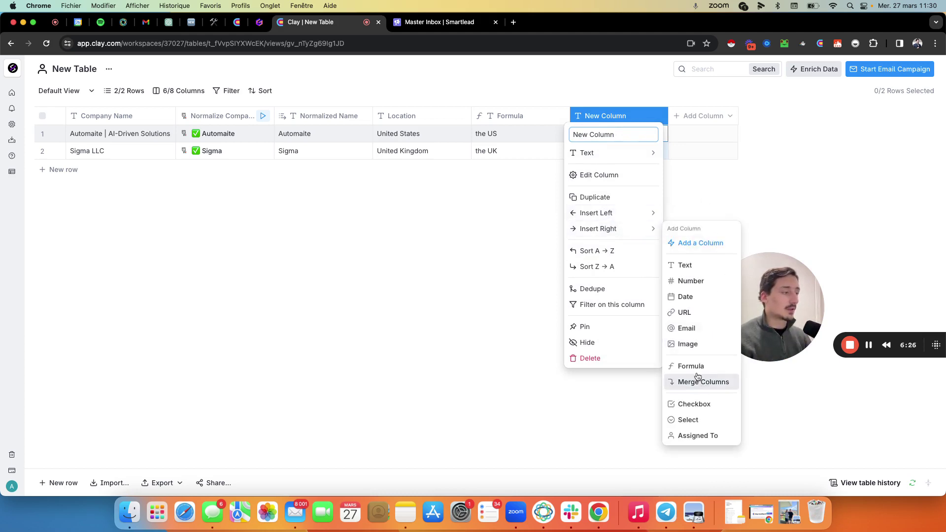
left_click(677, 243)
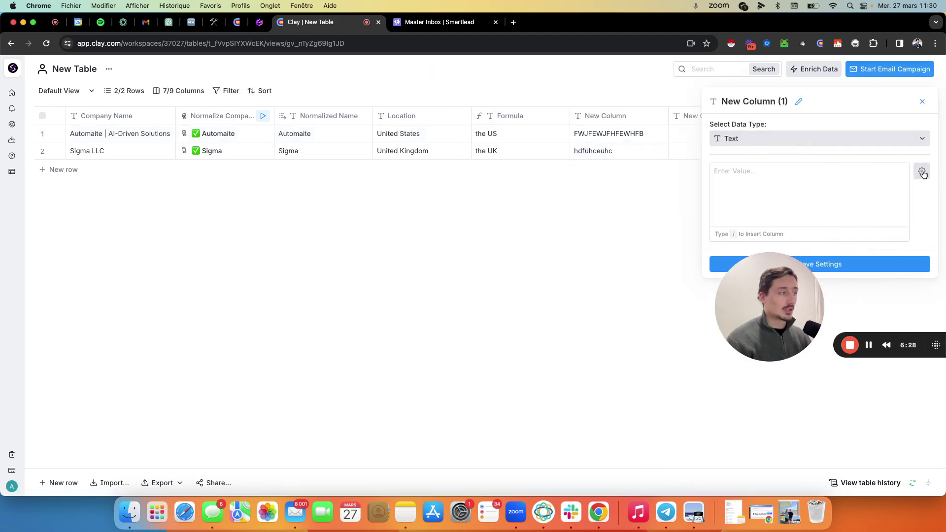
left_click(921, 172)
left_click(863, 248)
left_click(853, 199)
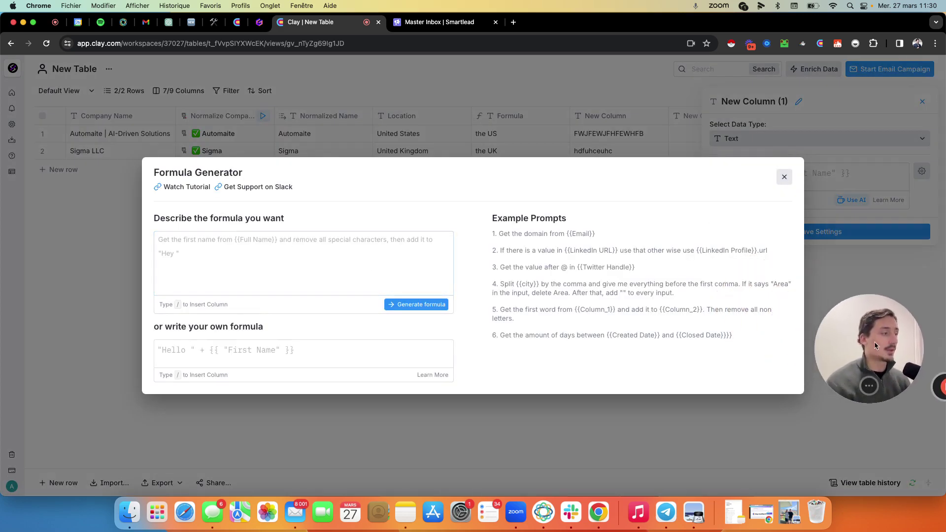
- Describe the capitalize-first-letter rule referencing /New Column and generate the formula
left_click(166, 246)
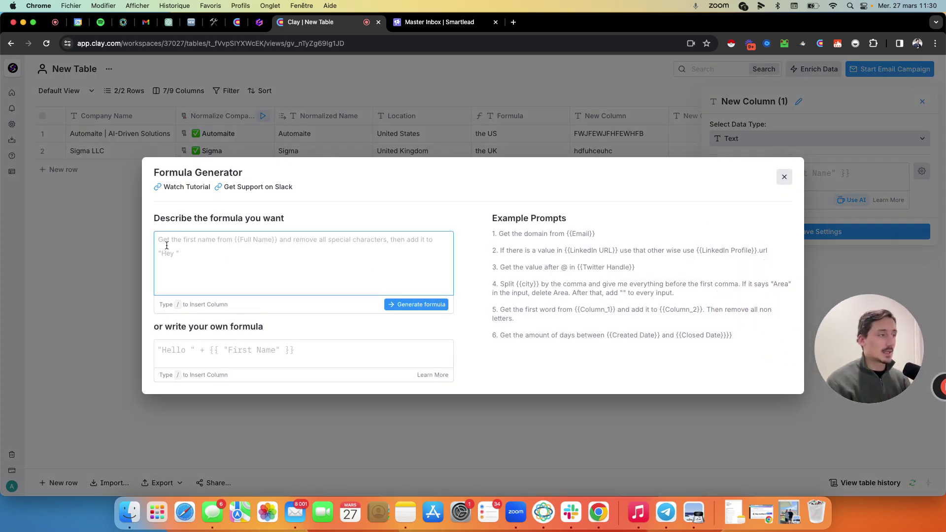
type("f")
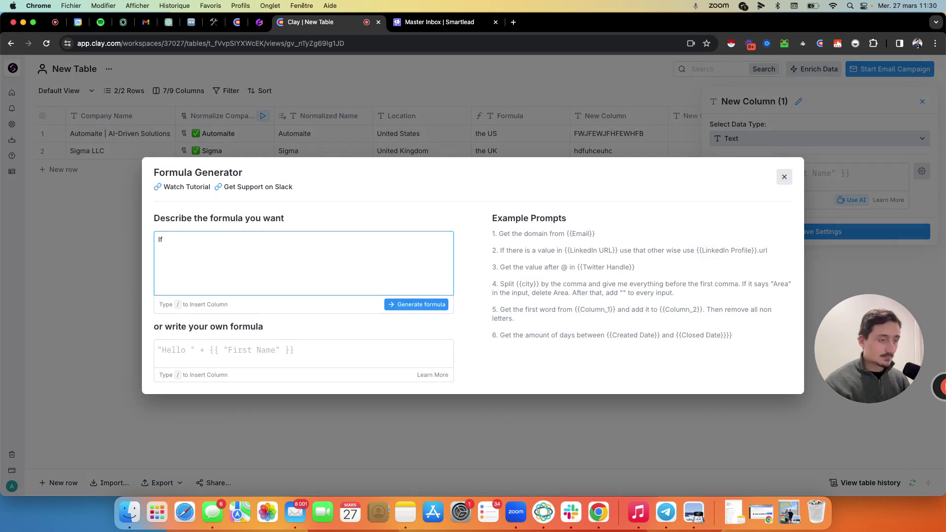
type(" /")
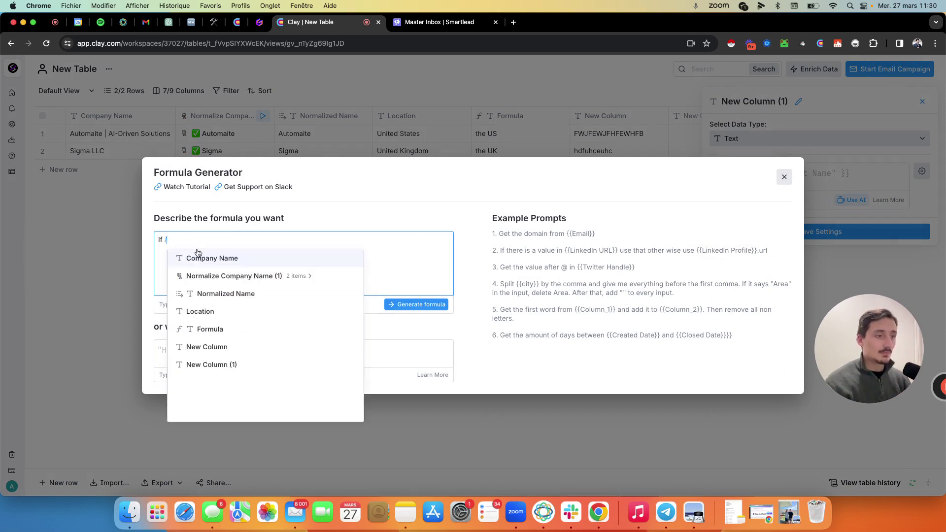
left_click(213, 347)
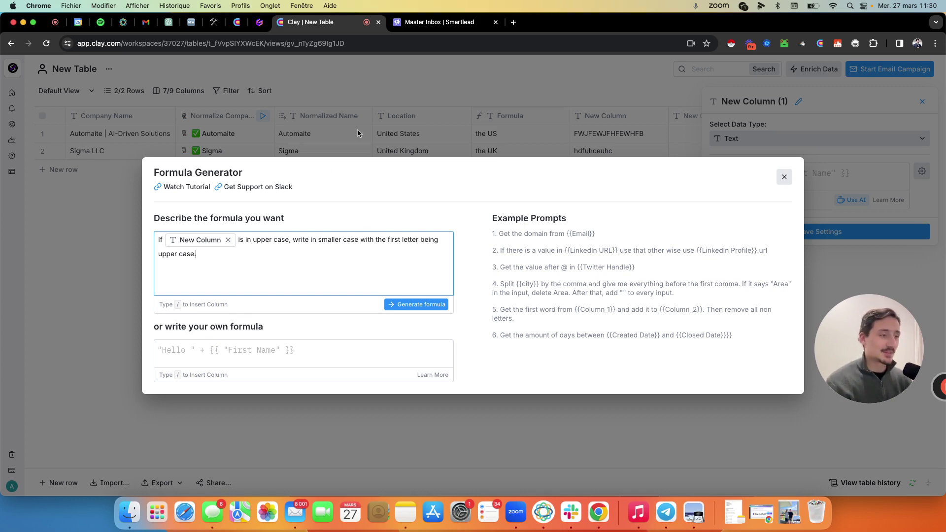
left_click(436, 306)
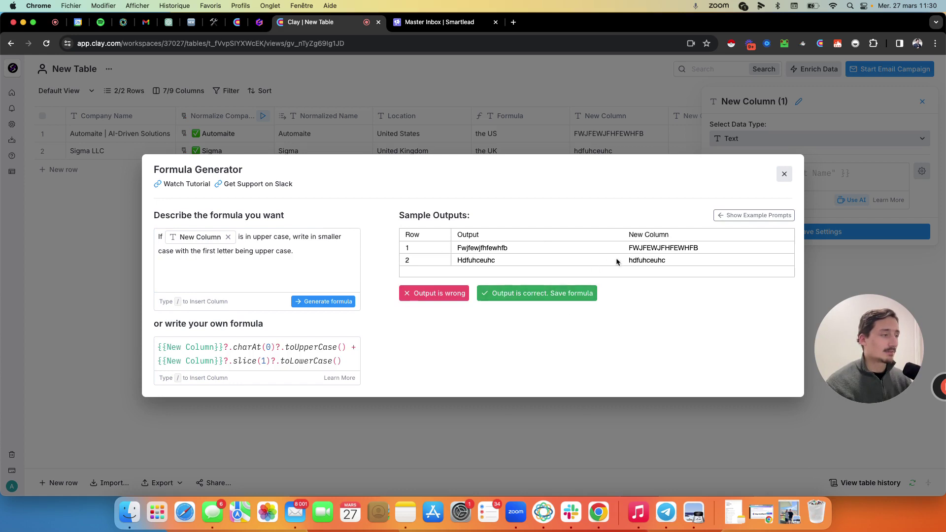
- Save the capitalize formula, giving Fwjfewjfhfewhfb and Hdfuhceuhc in New Column (1)
left_click(525, 299)
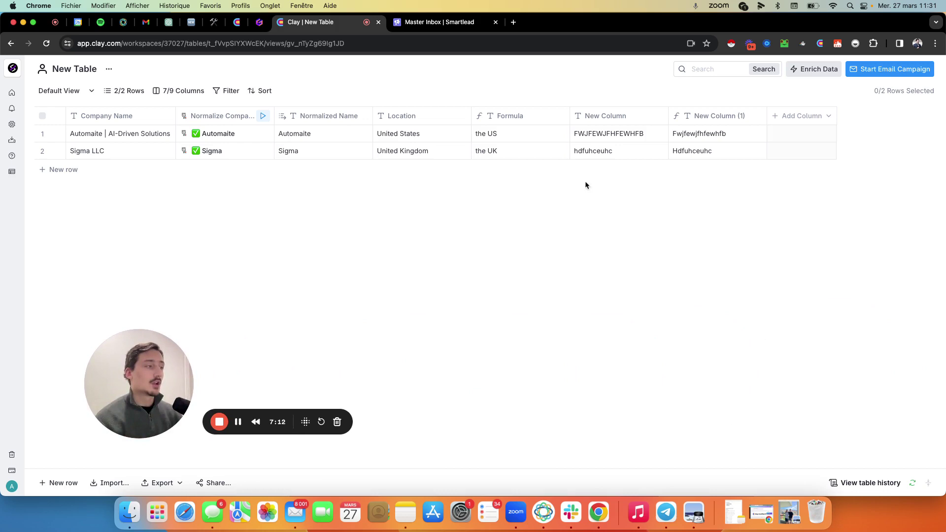
left_click_drag(148, 376, 304, 353)
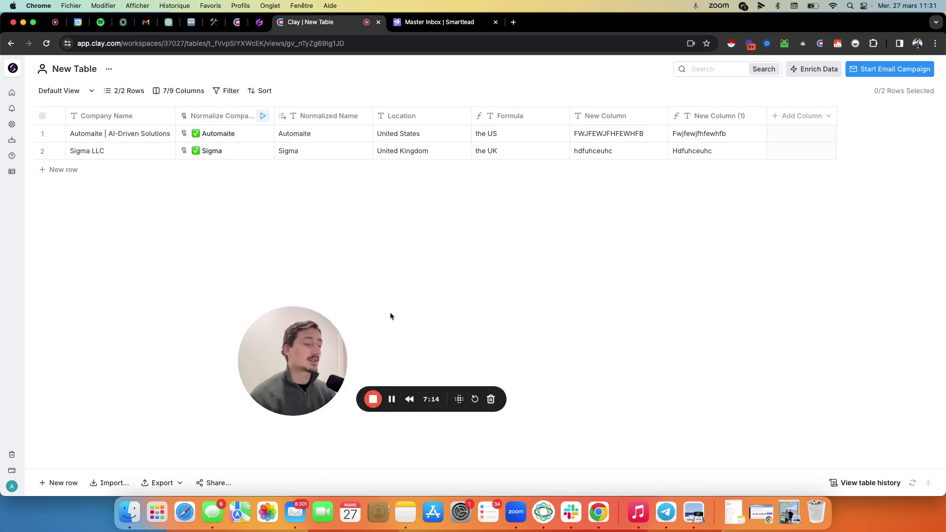
left_click(611, 134)
left_click(707, 152, "shift")
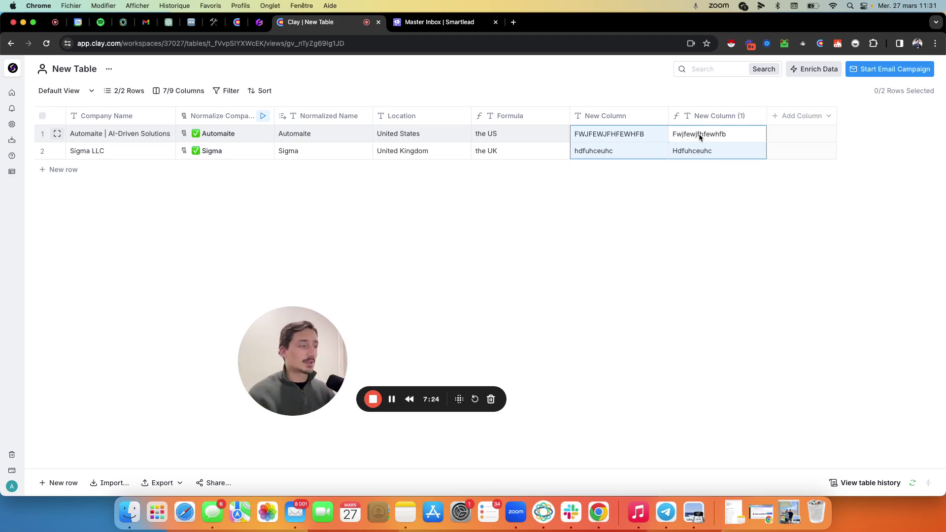
left_click_drag(320, 336, 487, 312)
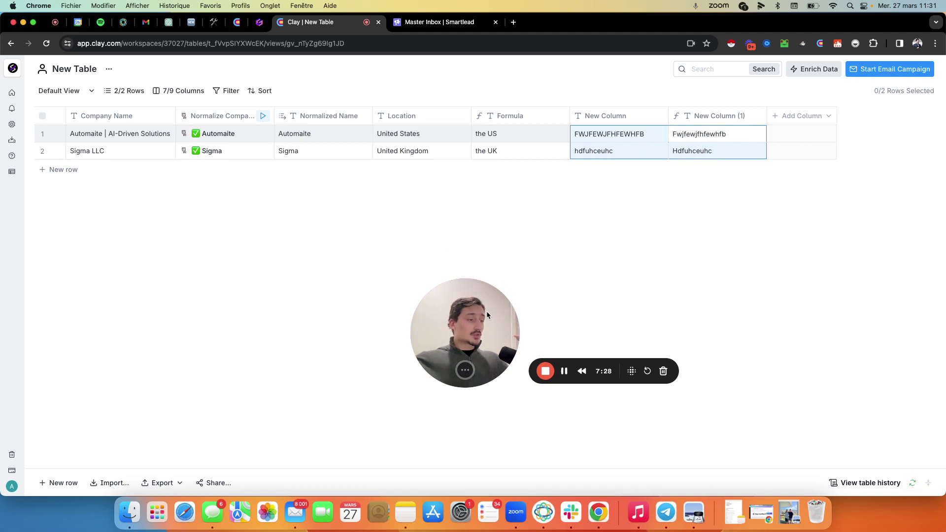